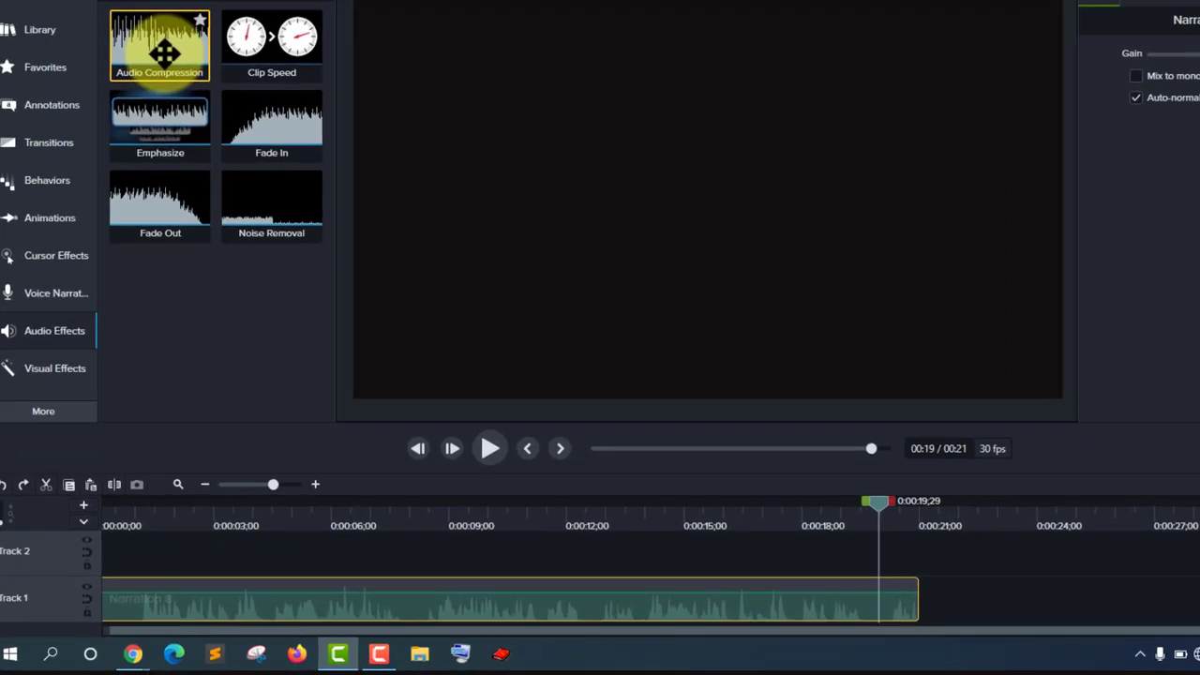
Step: Apply the Audio Compression effect to the Narration 8 clip on Track 1 and open its volume variation options
drag(156, 120, 173, 614)
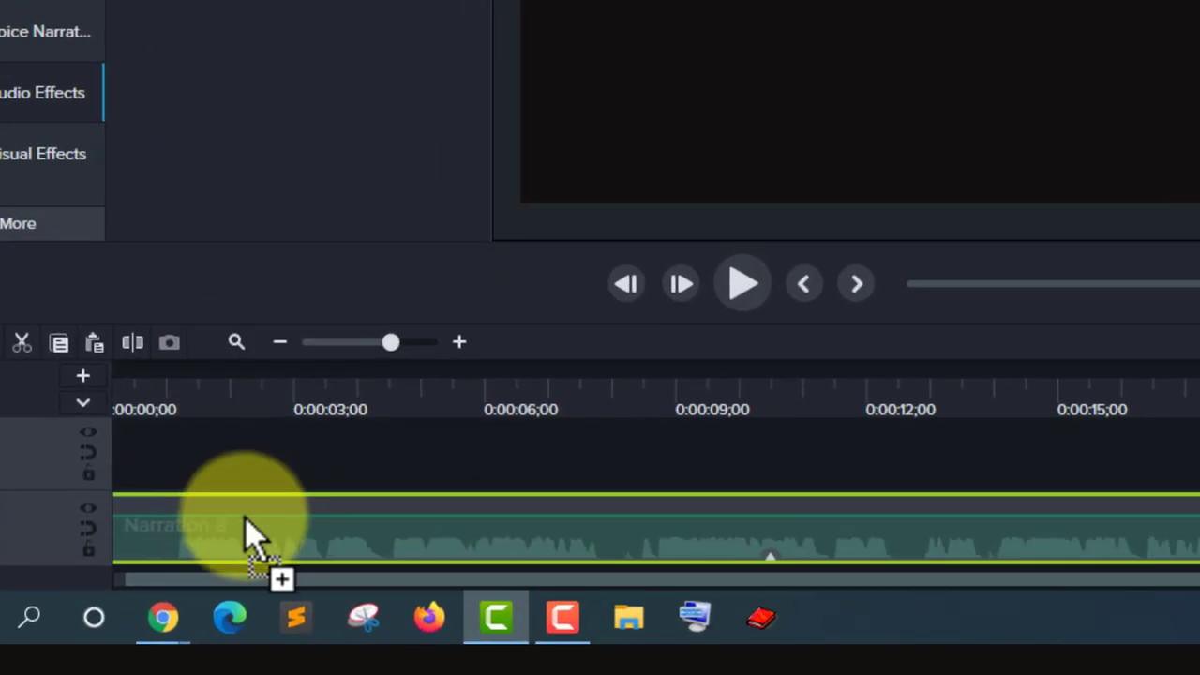
drag(246, 519, 245, 518)
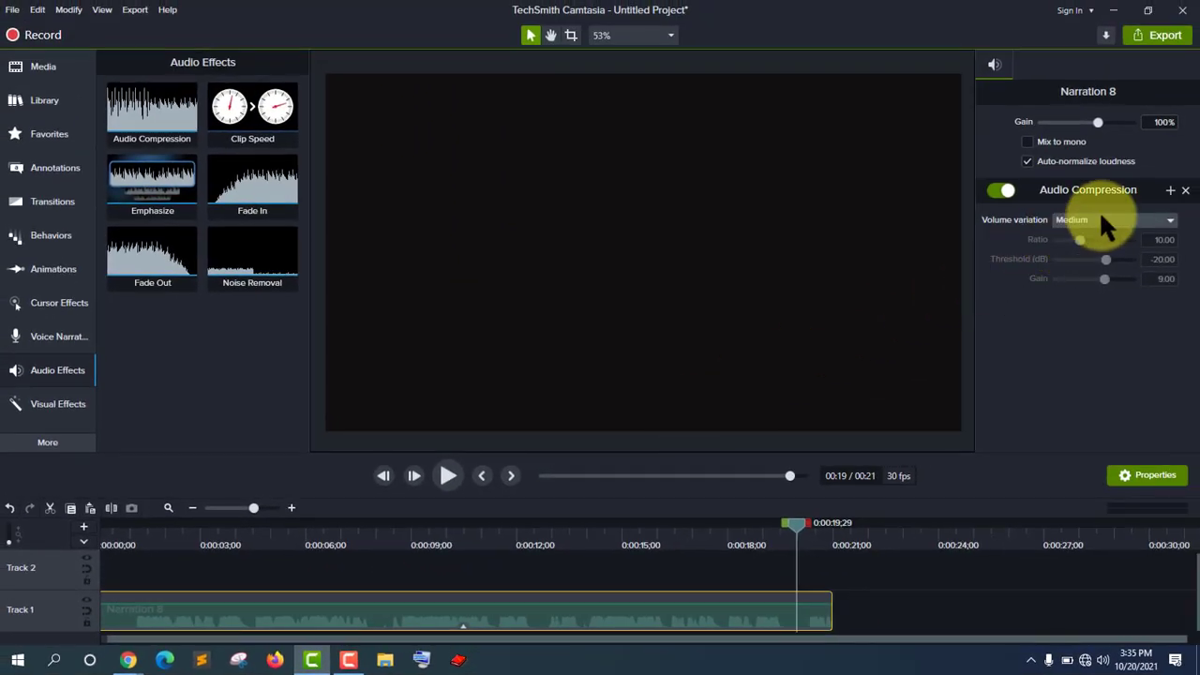
click(1103, 217)
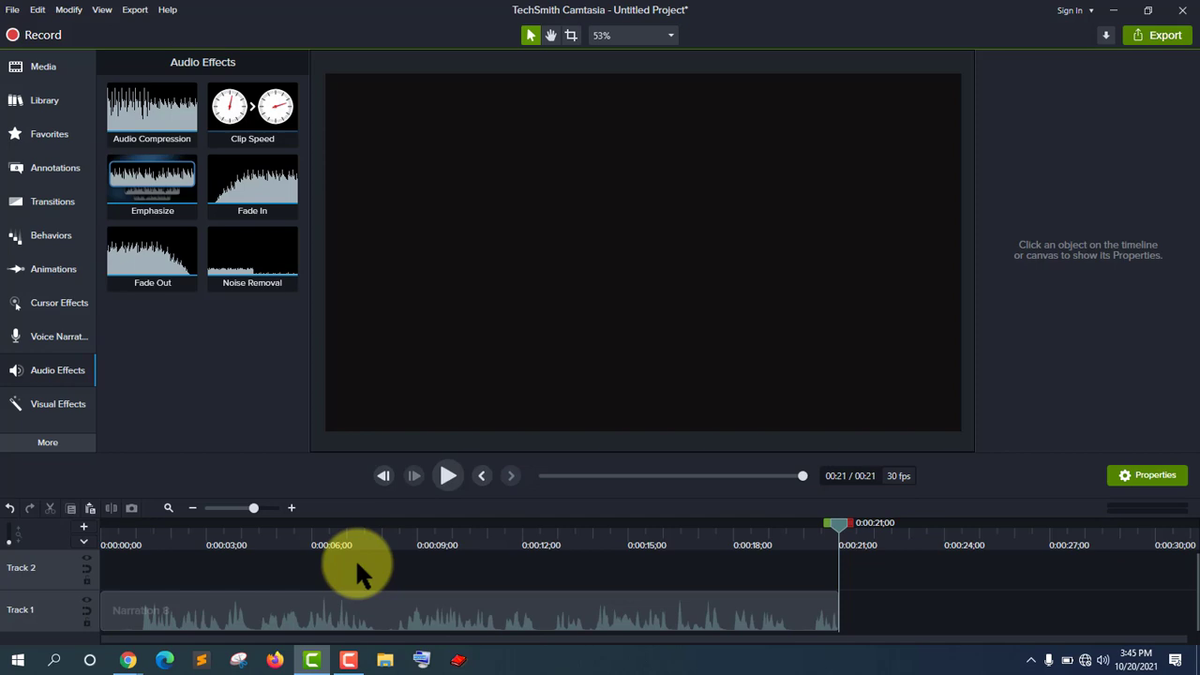
Step: Apply the Clip Speed effect to the Narration 8 clip and set its duration to 30 seconds
key(Tab)
key(Tab)
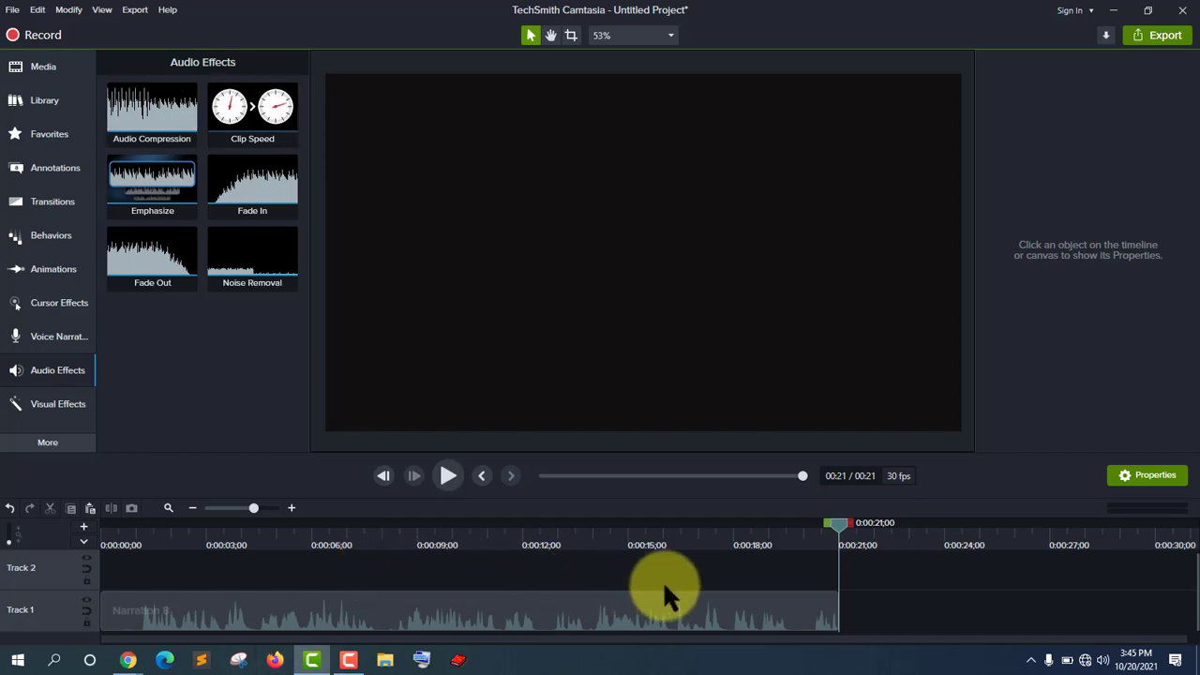
click(764, 600)
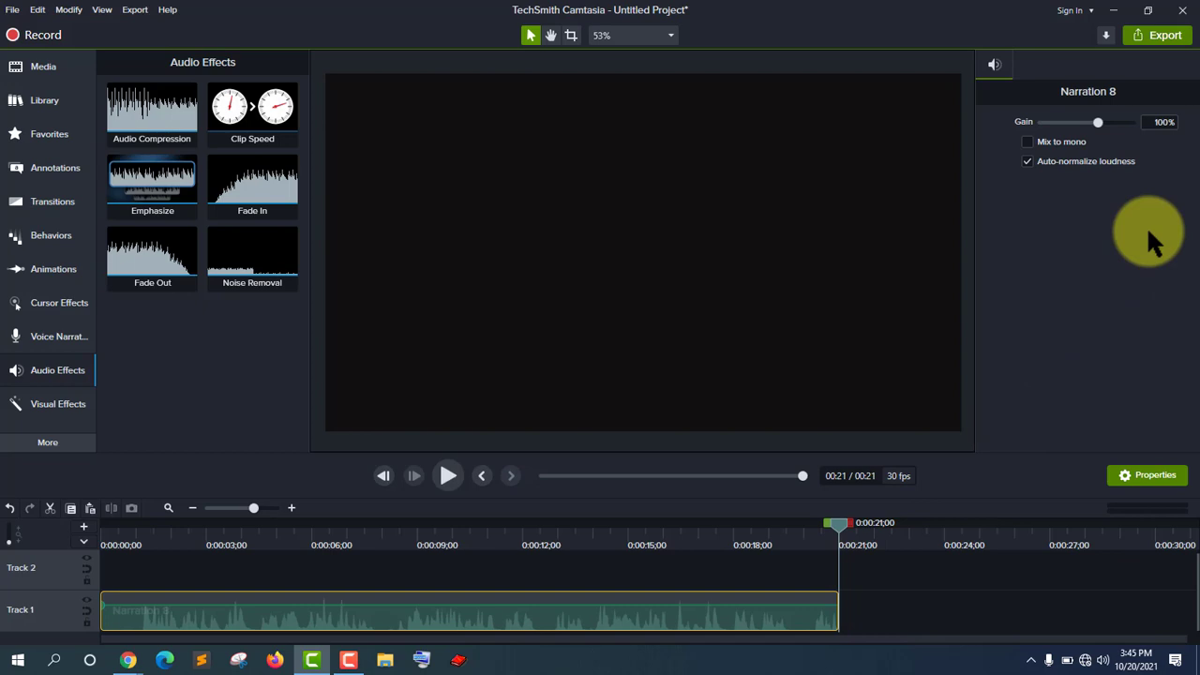
drag(252, 111, 308, 619)
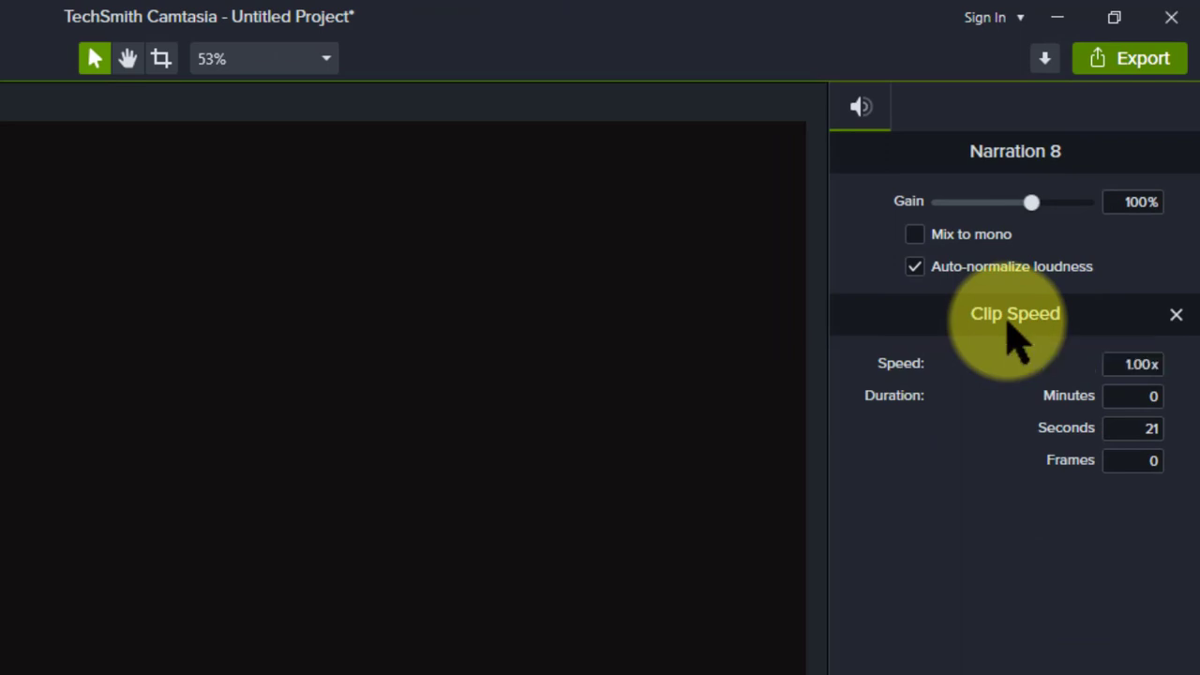
click(1132, 428)
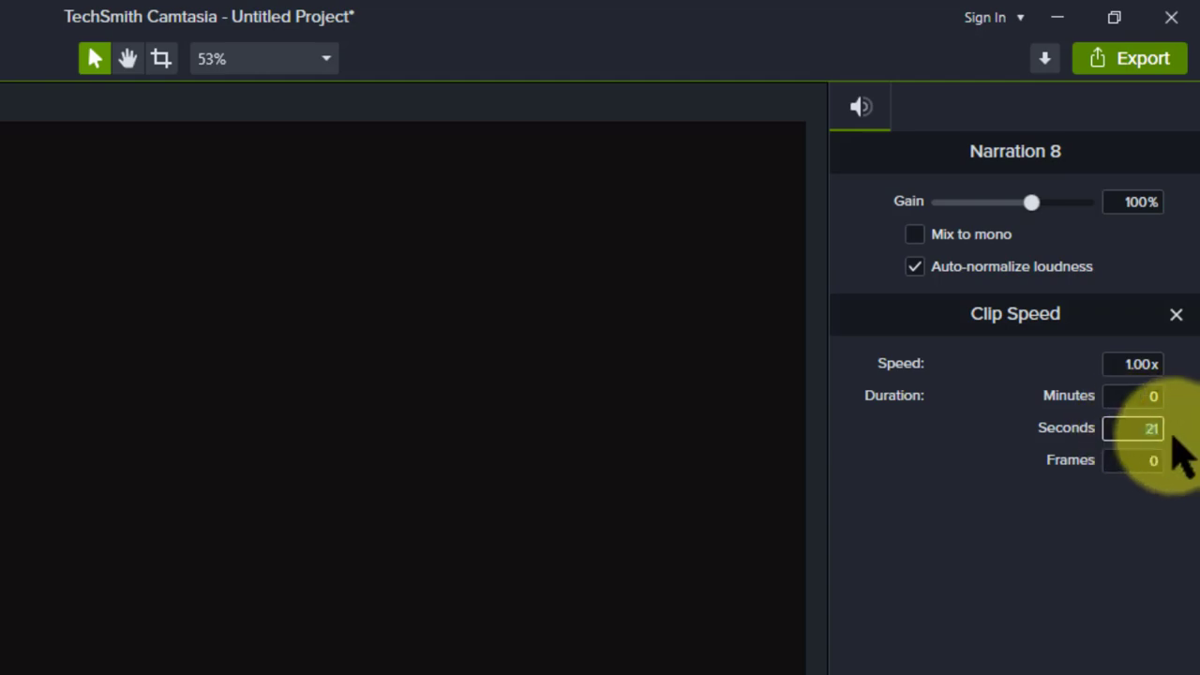
text(30)
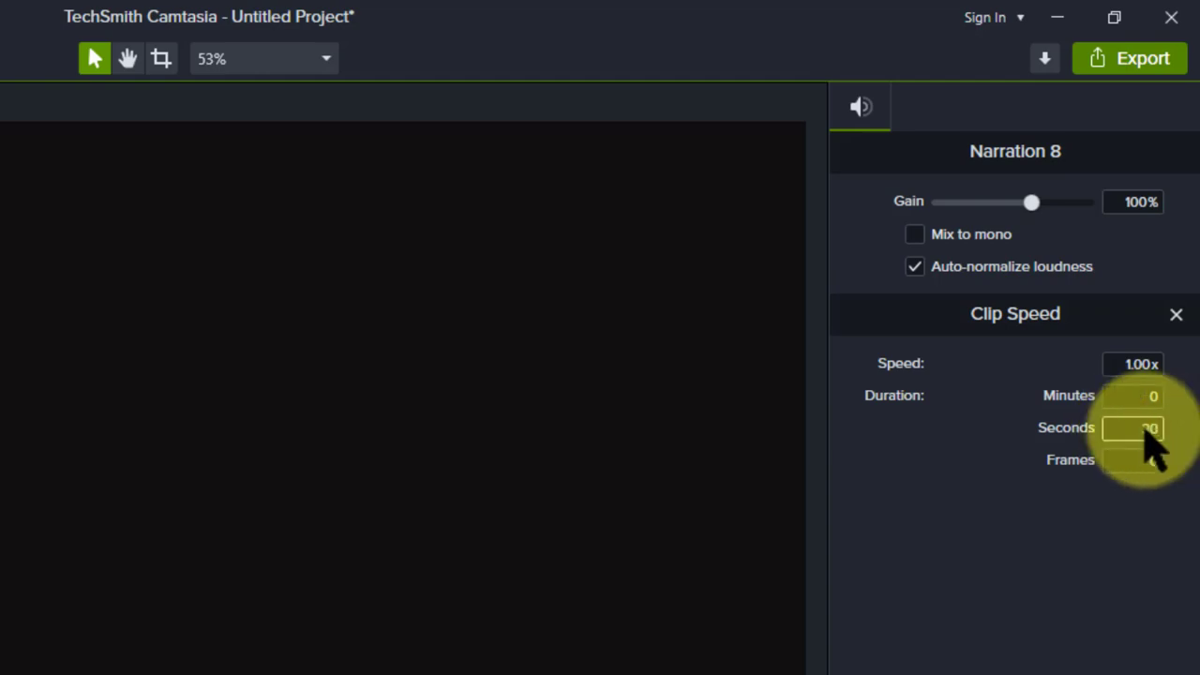
key(Return)
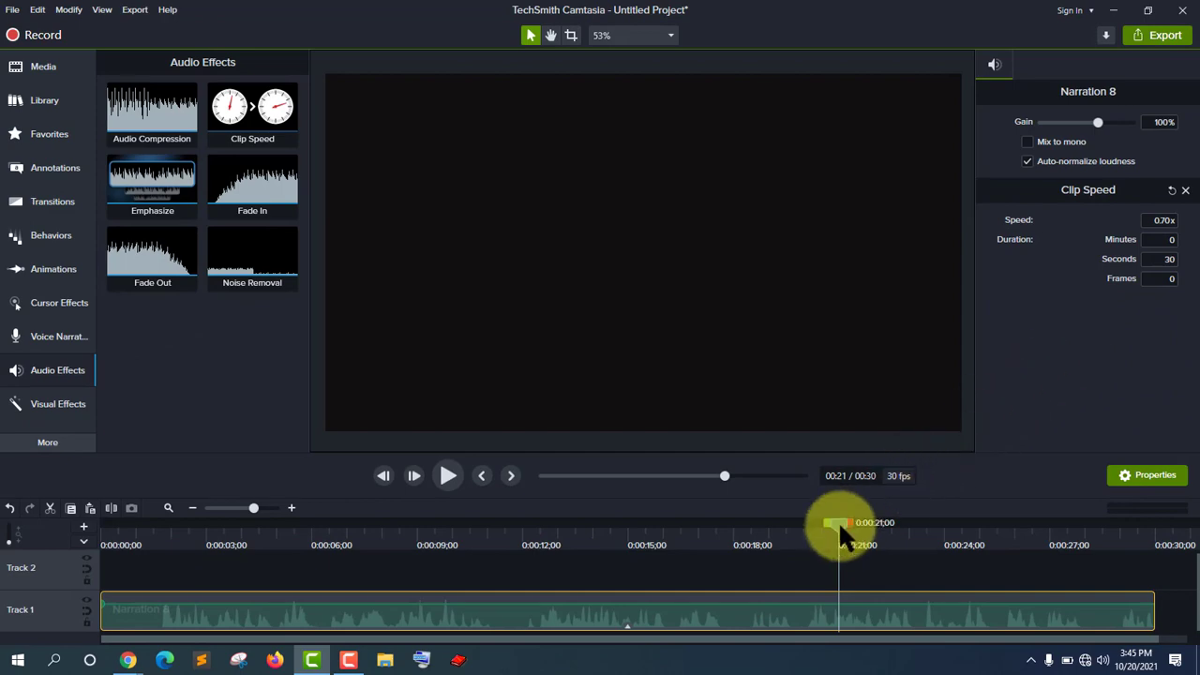
Step: Move the playhead to the end of the narration, and play back a short passage from about 16 seconds
drag(840, 526, 1147, 539)
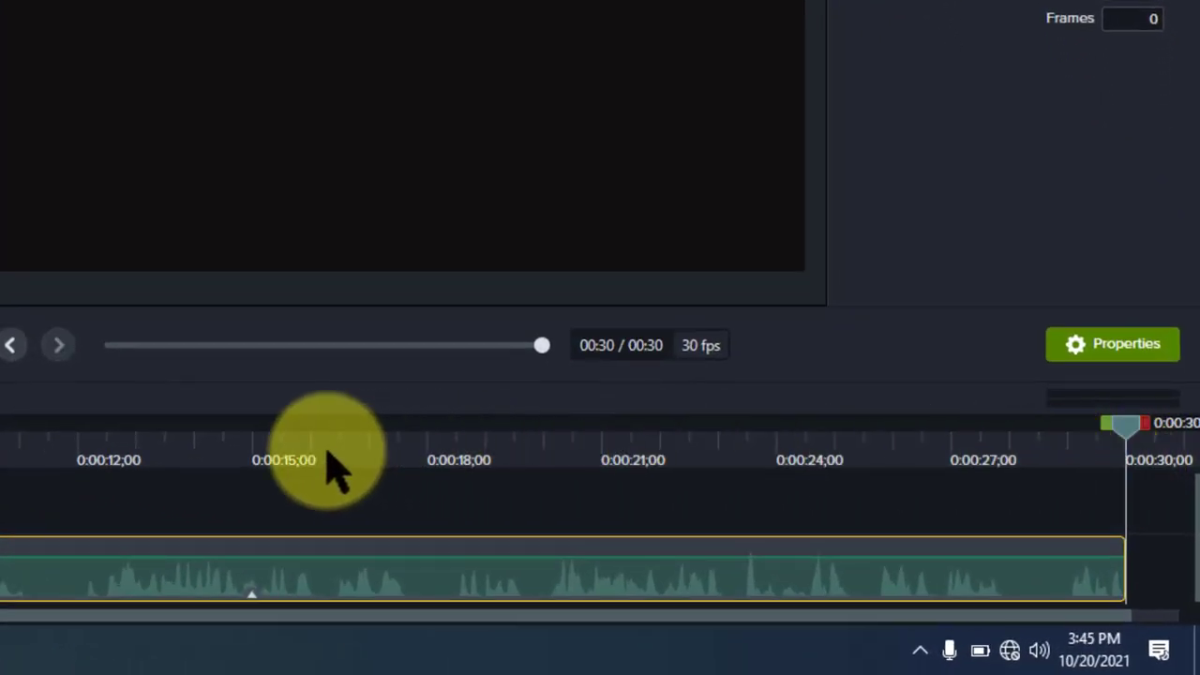
click(328, 464)
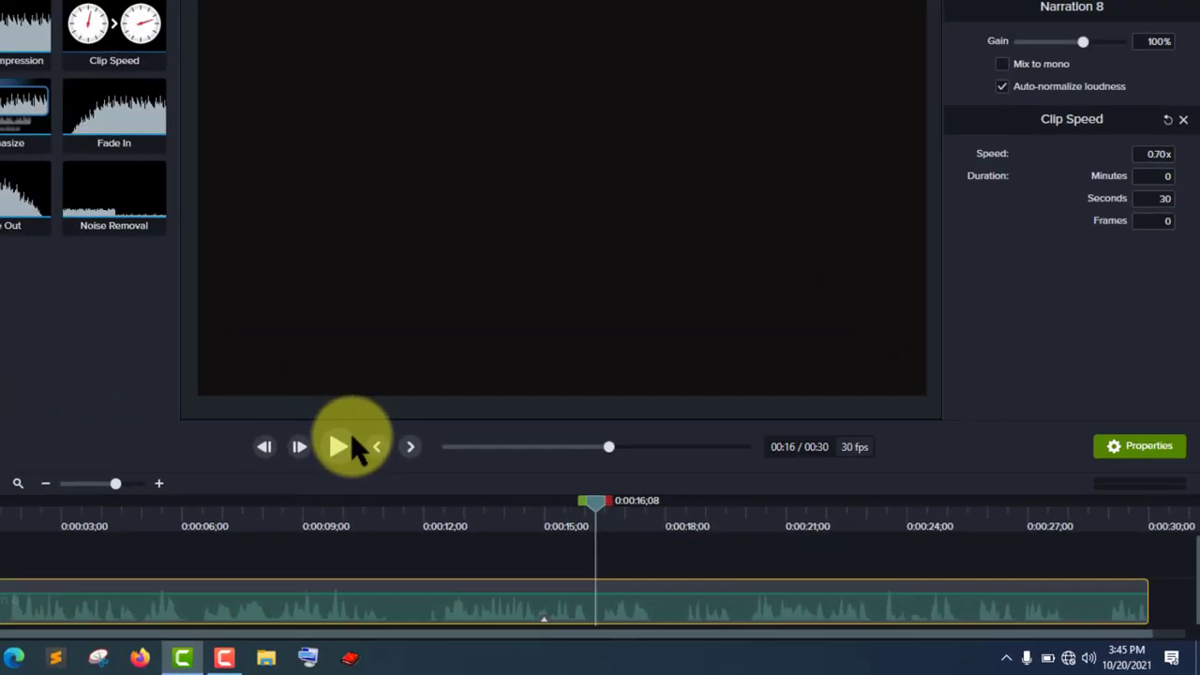
click(450, 475)
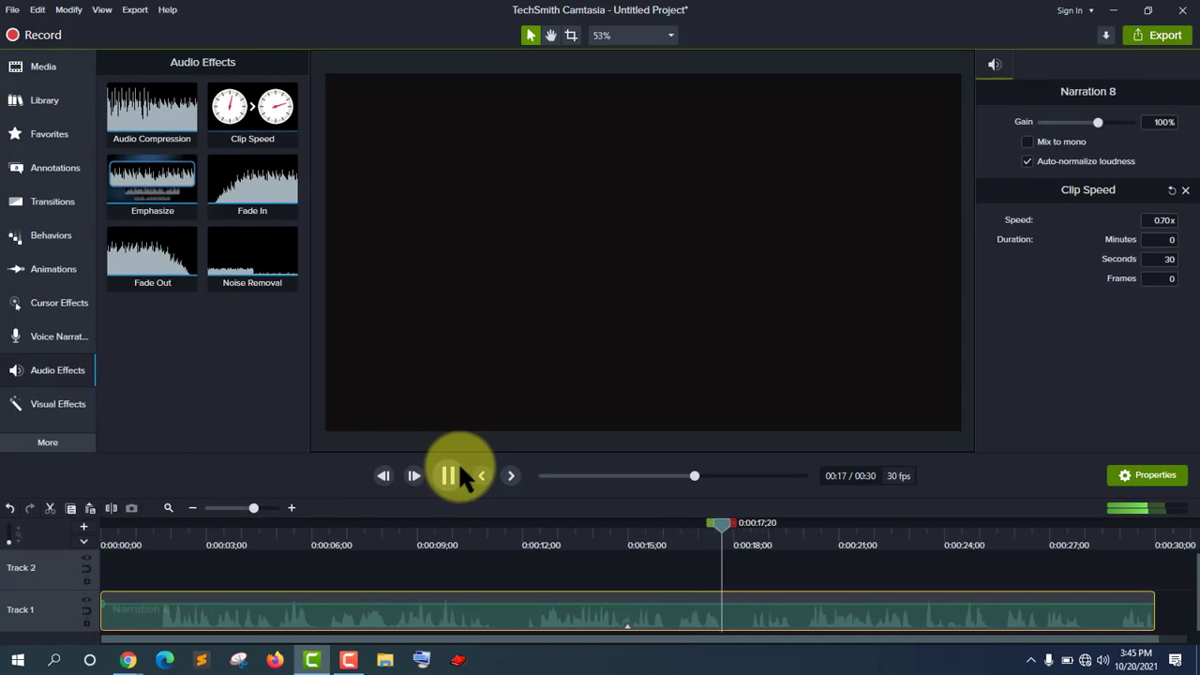
click(460, 472)
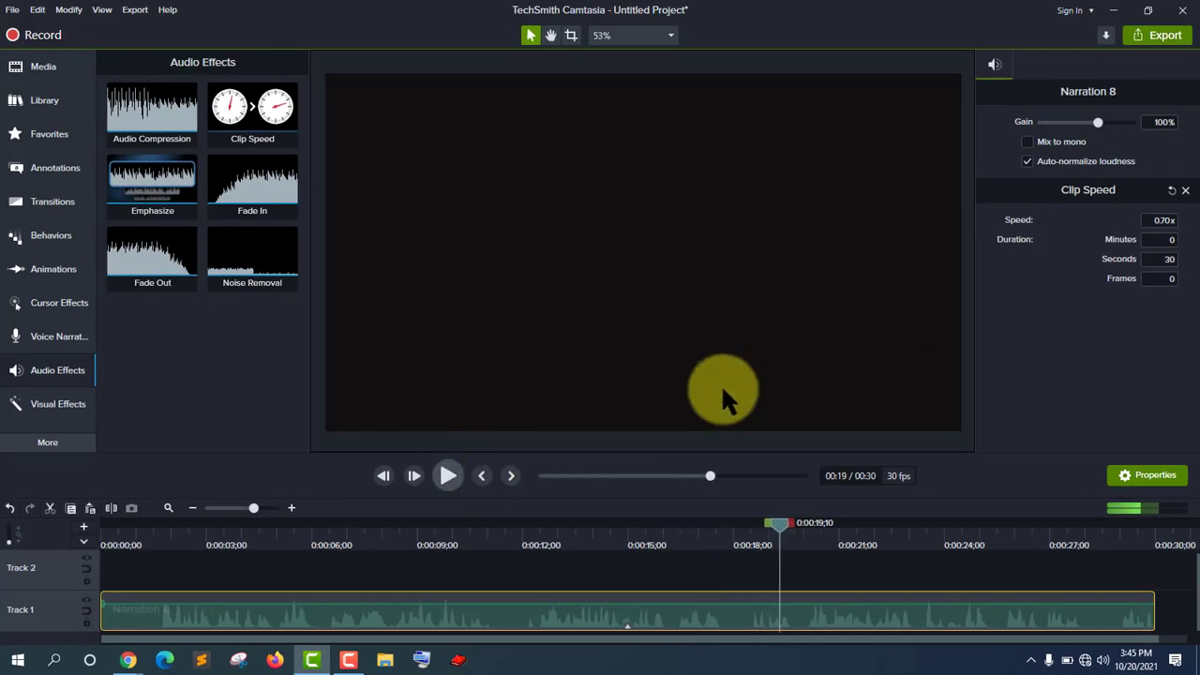
Step: Set the narration's Clip Speed duration to 50 seconds and play back a passage from about 12 seconds
click(1166, 260)
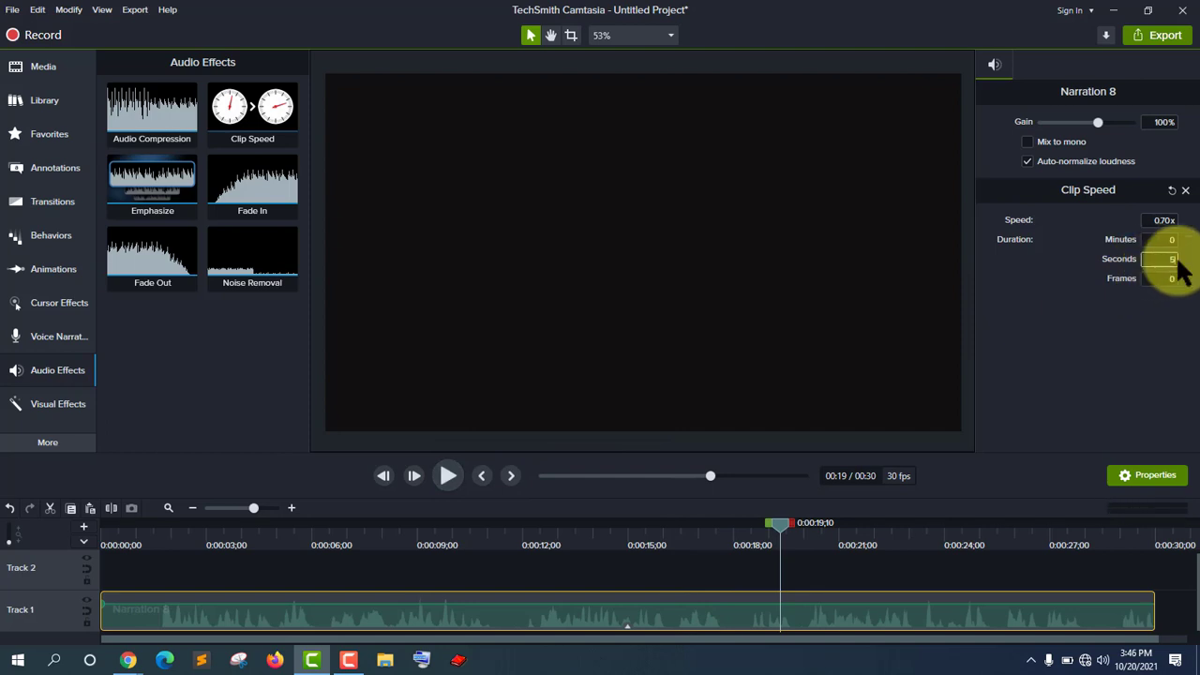
text(50)
key(Return)
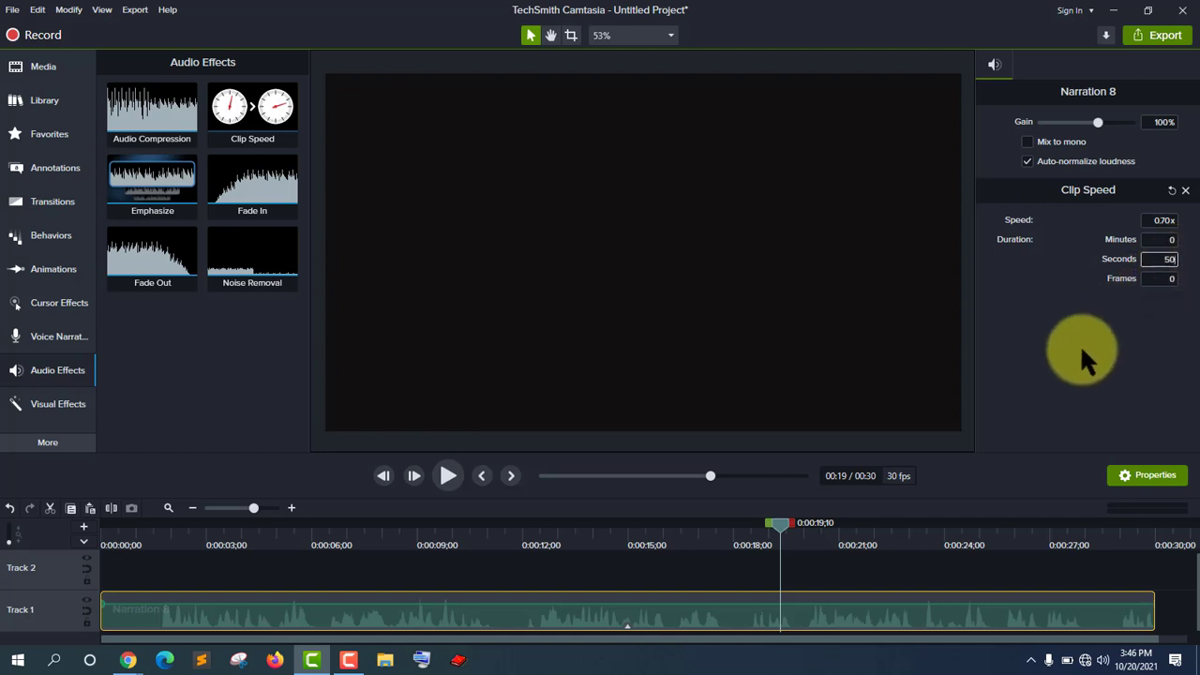
drag(786, 527, 552, 562)
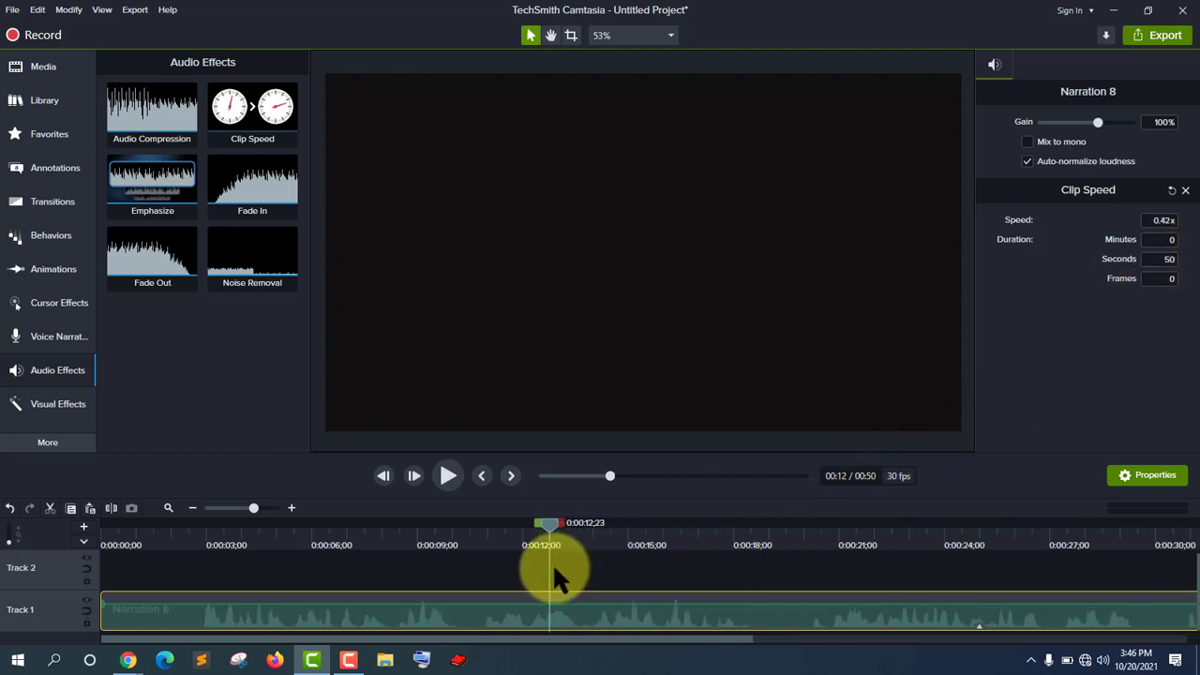
click(449, 475)
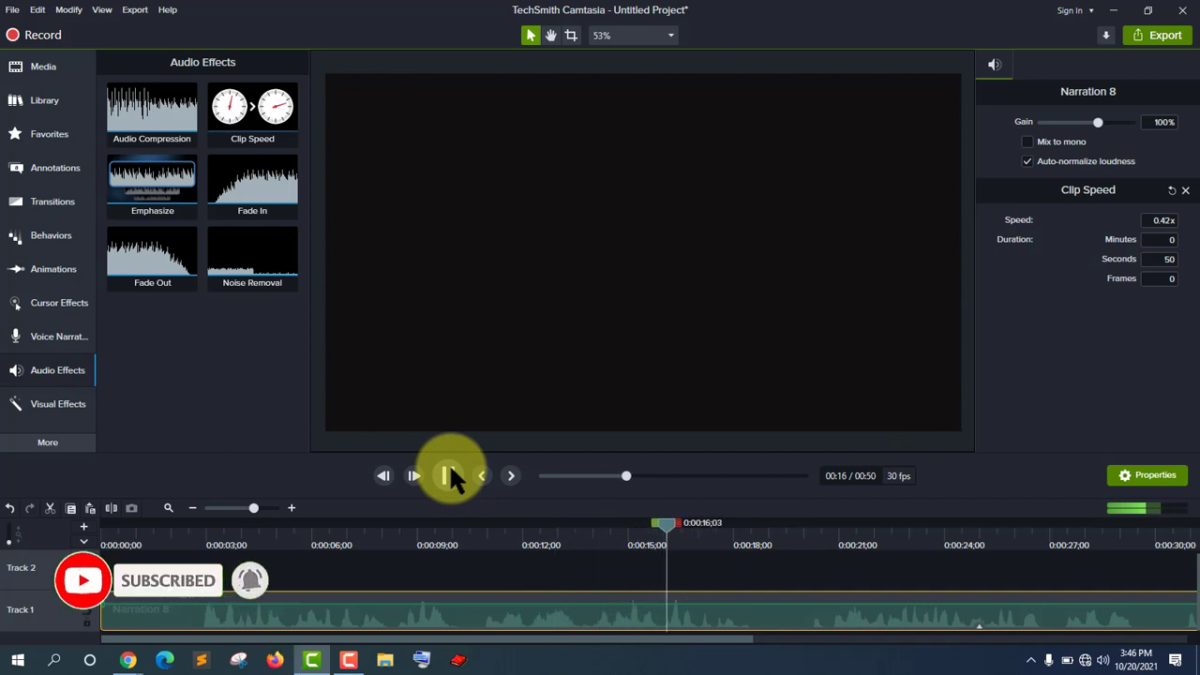
click(449, 475)
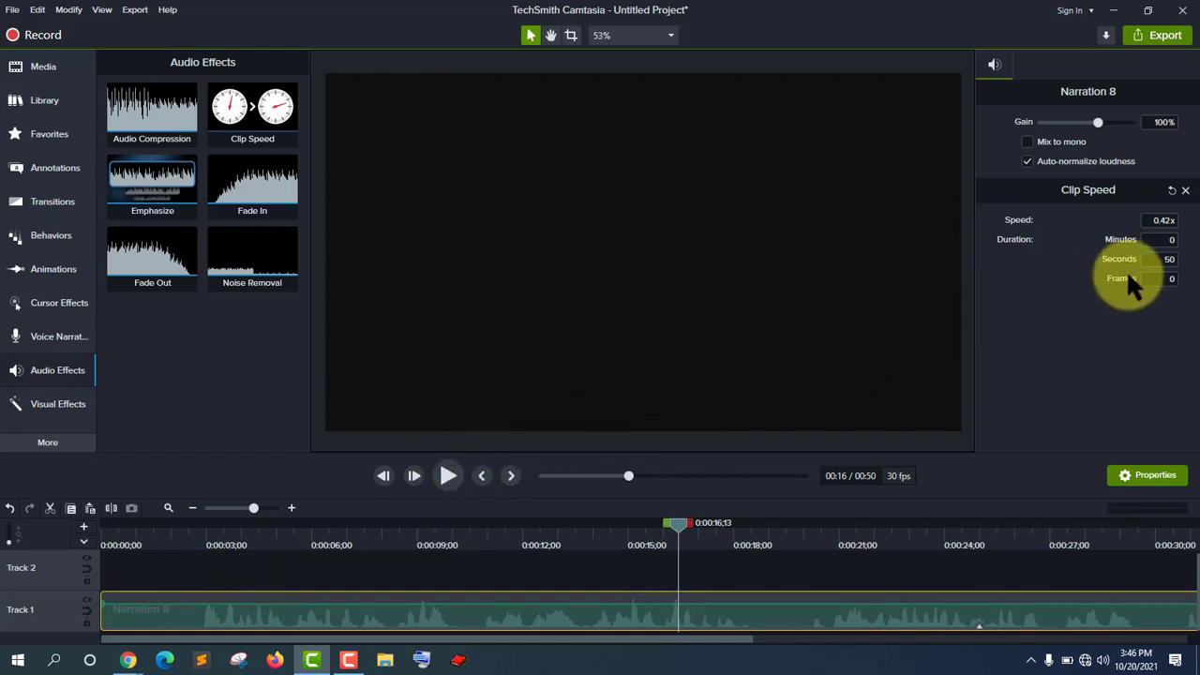
Step: Set the narration's Clip Speed duration to 5 seconds and play the clip from about its first second
click(1169, 259)
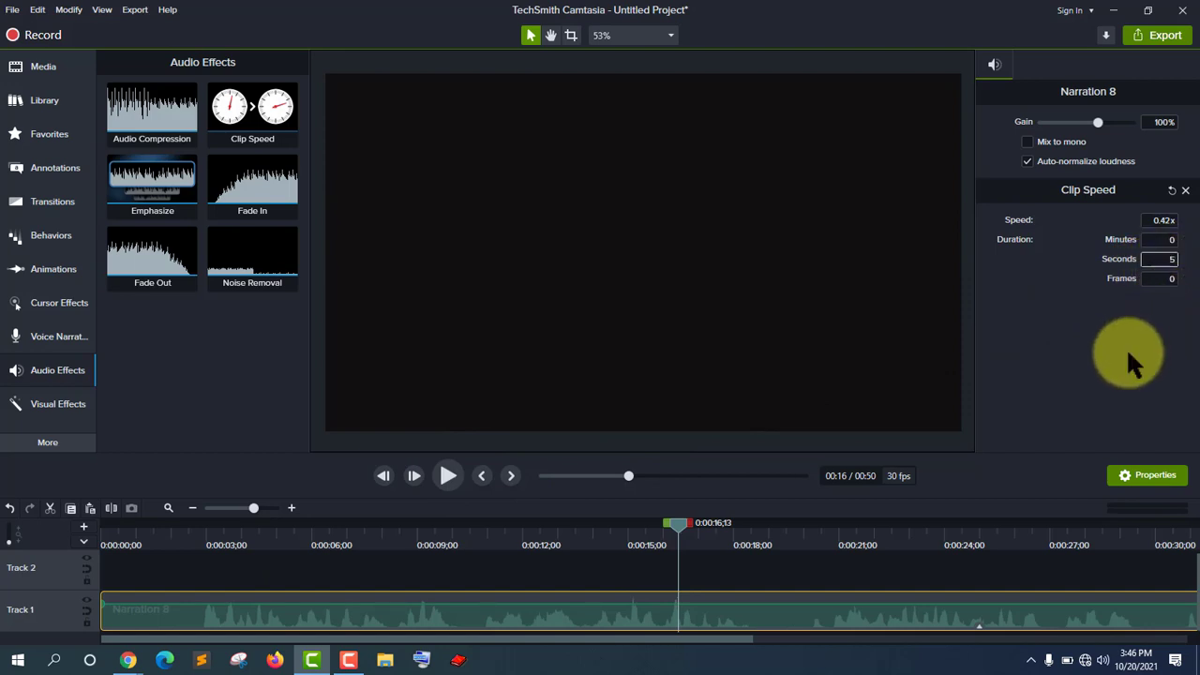
key(Return)
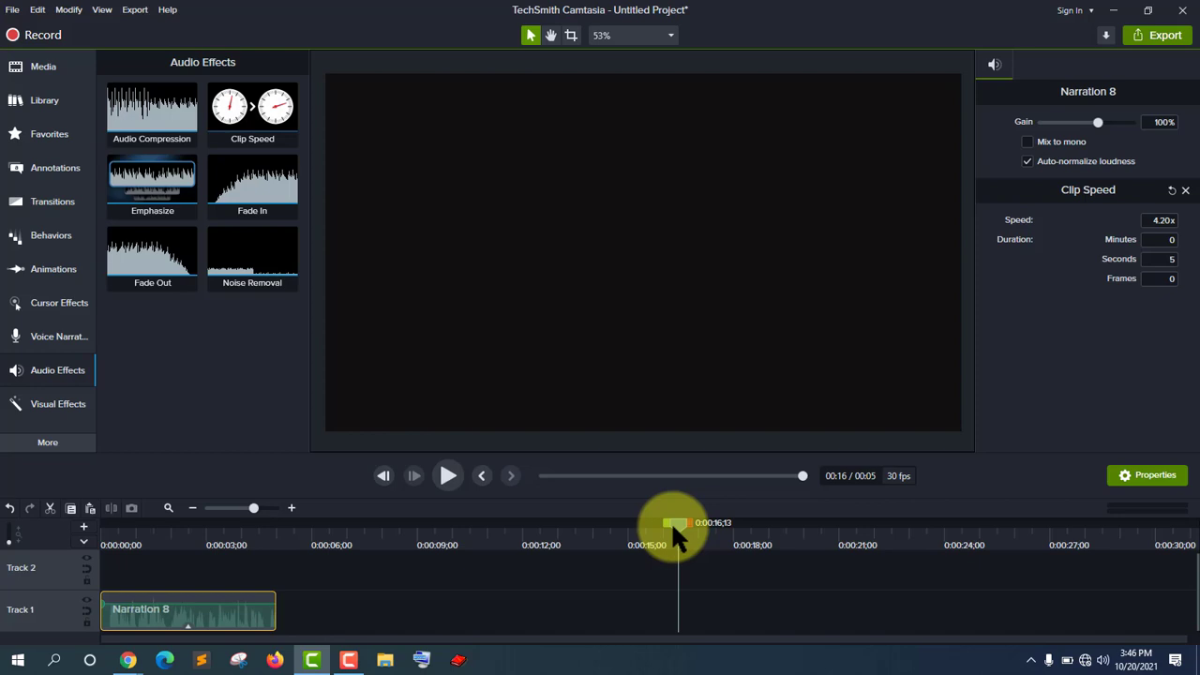
drag(671, 523, 115, 563)
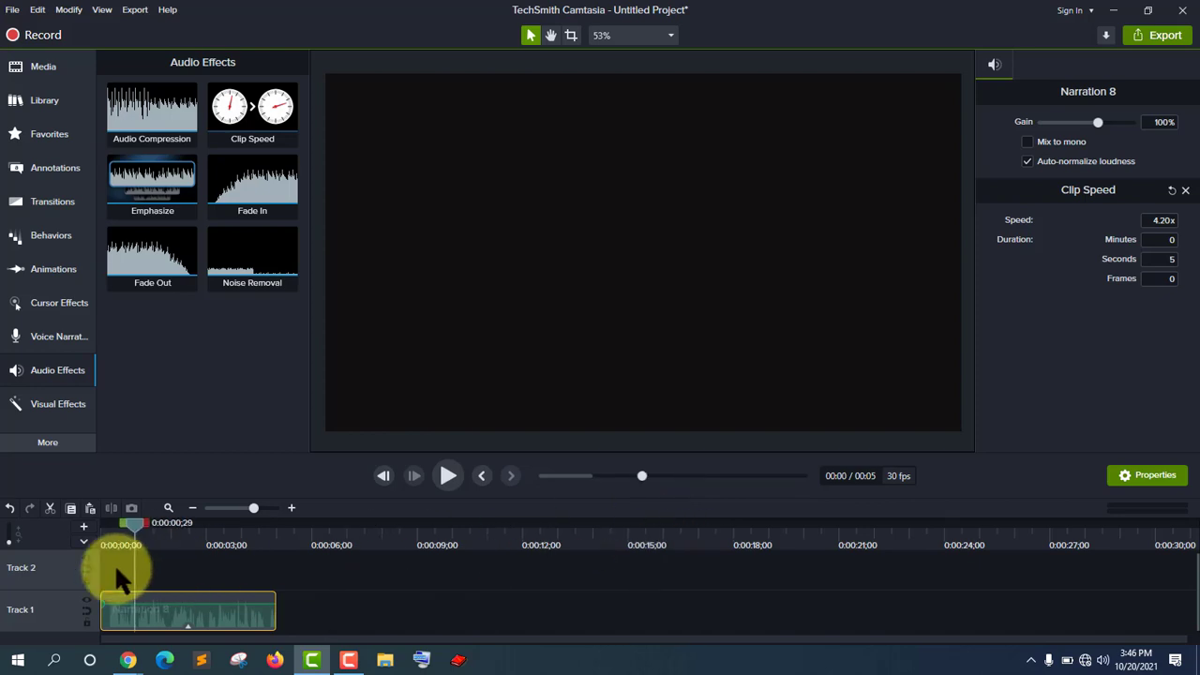
click(449, 474)
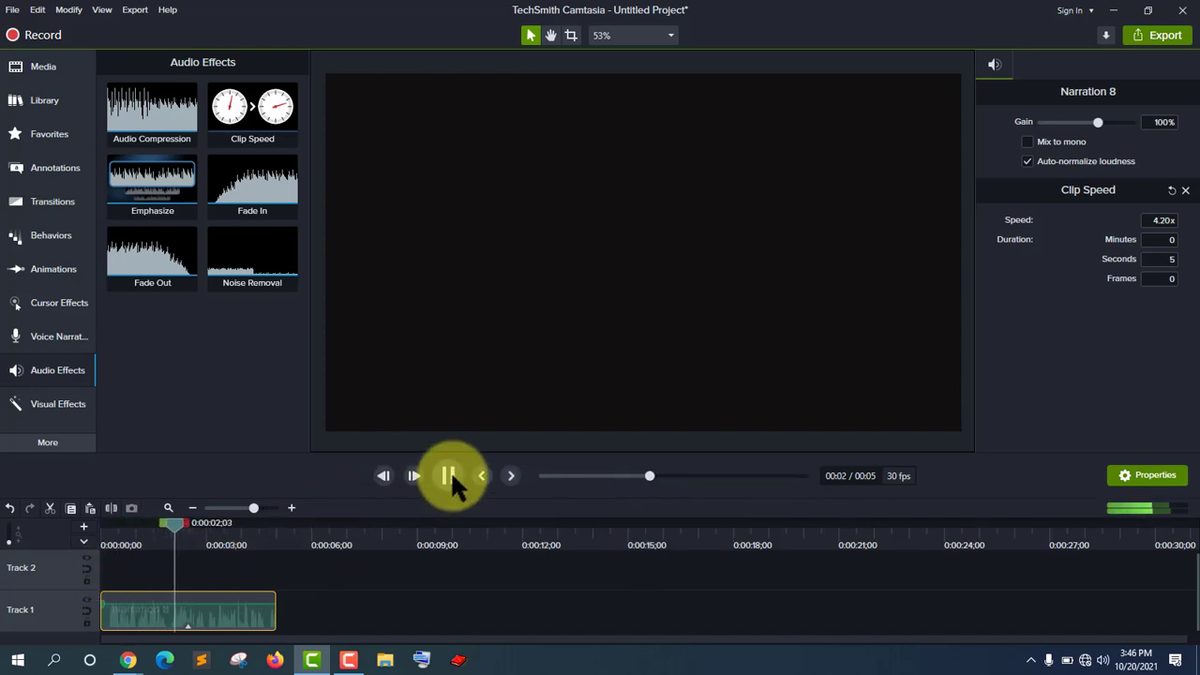
click(449, 475)
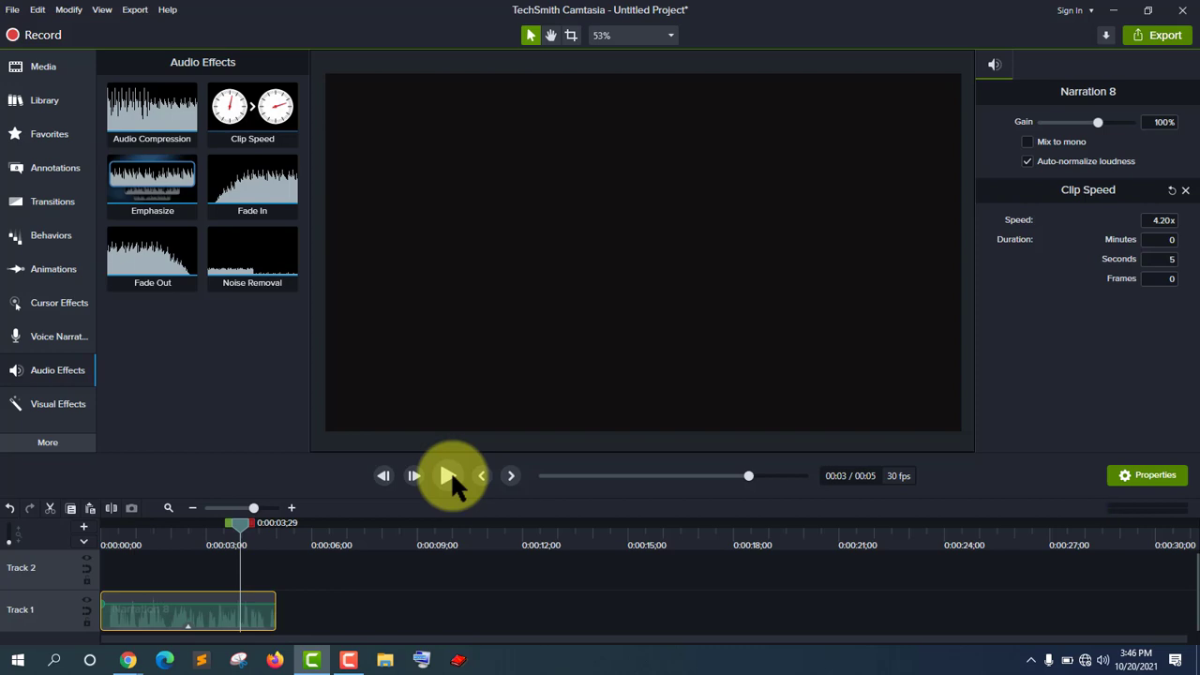
Step: Replace the narration's Clip Speed effect with Emphasize and look through its ramp position options, keeping Outside
click(1184, 191)
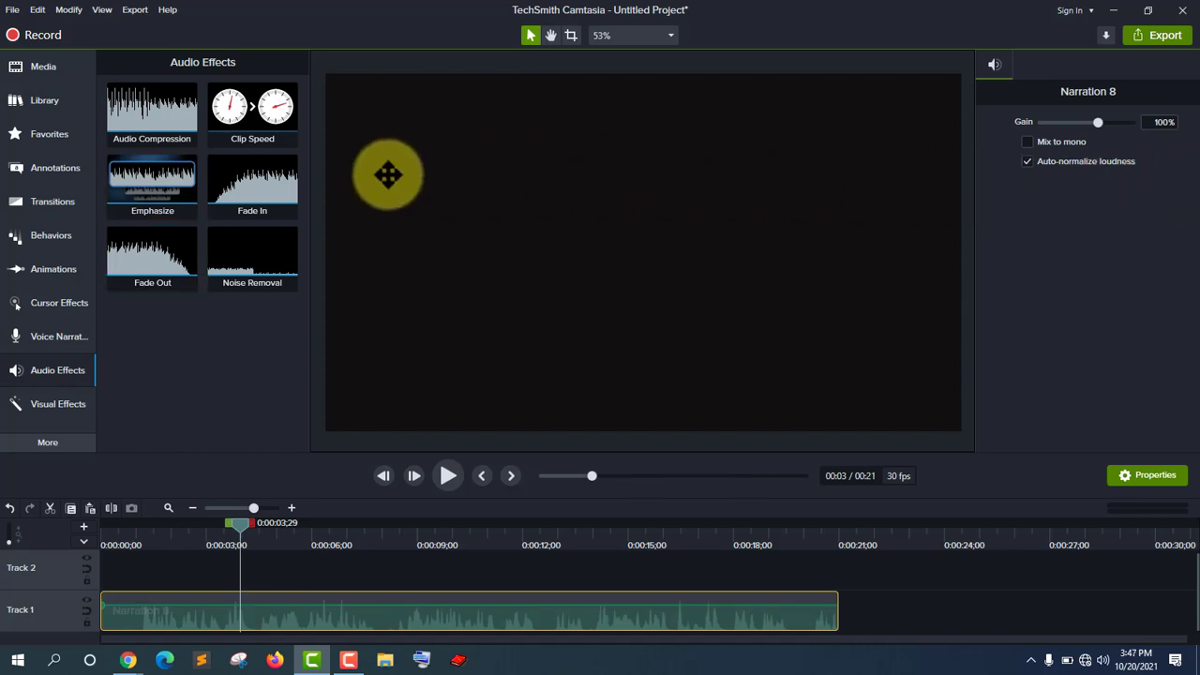
drag(160, 169, 310, 607)
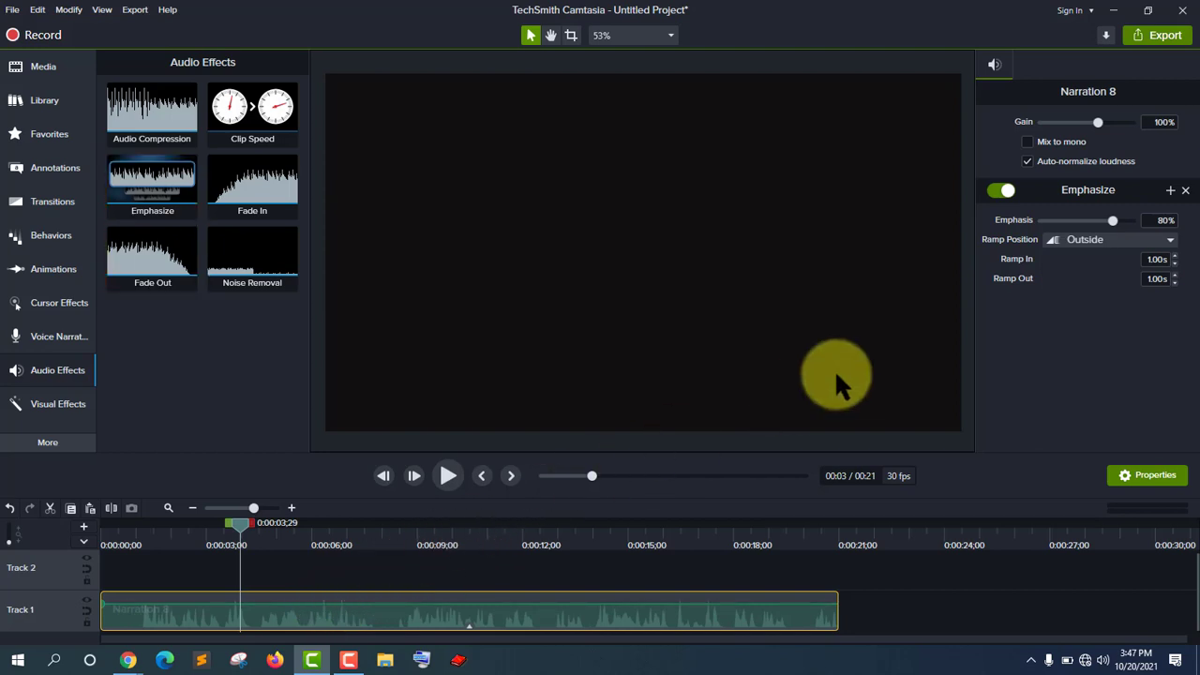
click(1140, 239)
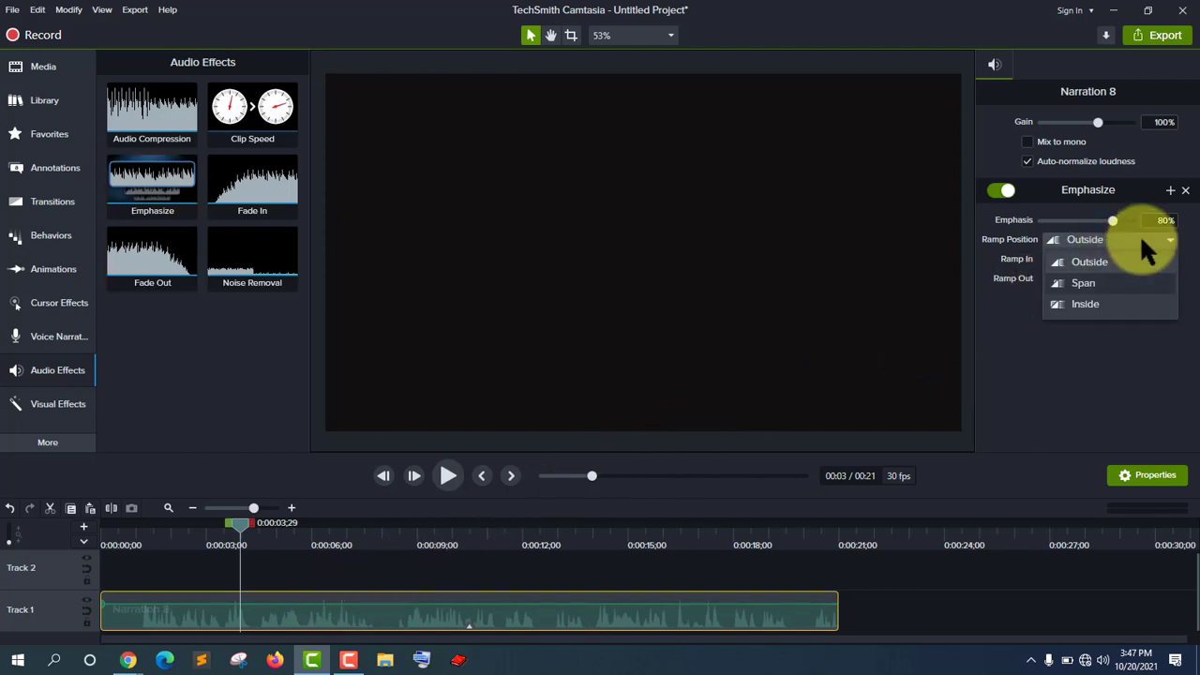
click(1057, 391)
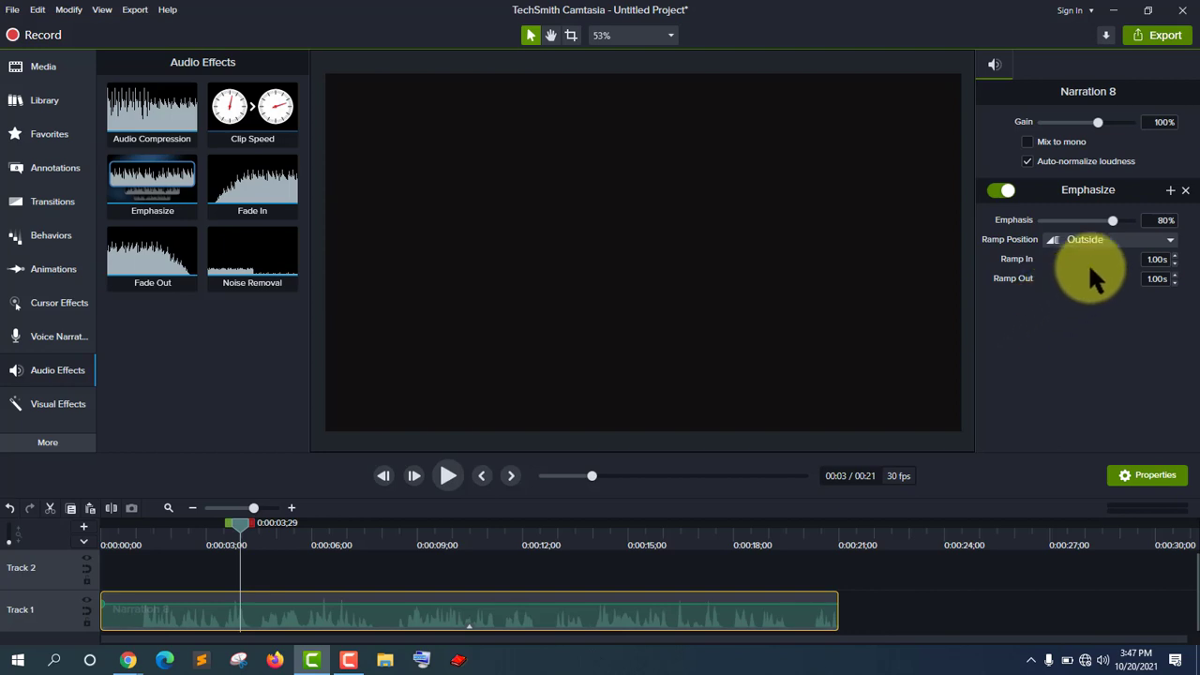
Step: Replace the Emphasize effect with a Fade In at the start of the narration, with the playhead at about 1 second
click(1184, 191)
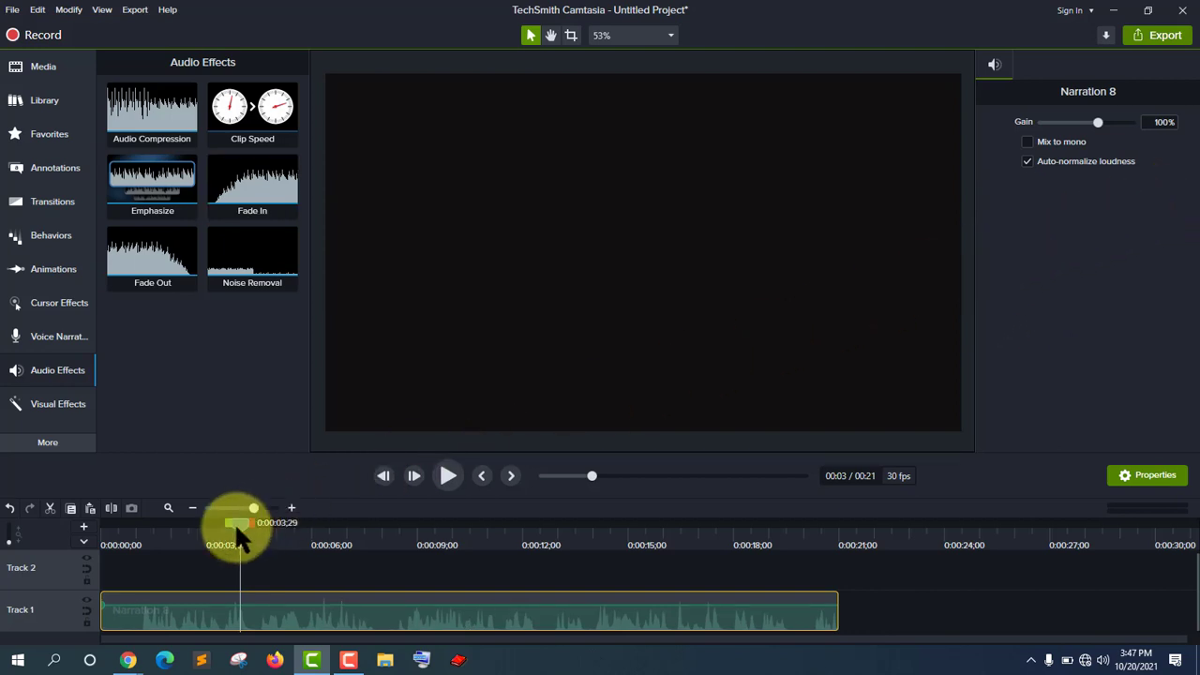
drag(238, 527, 137, 543)
drag(136, 544, 141, 574)
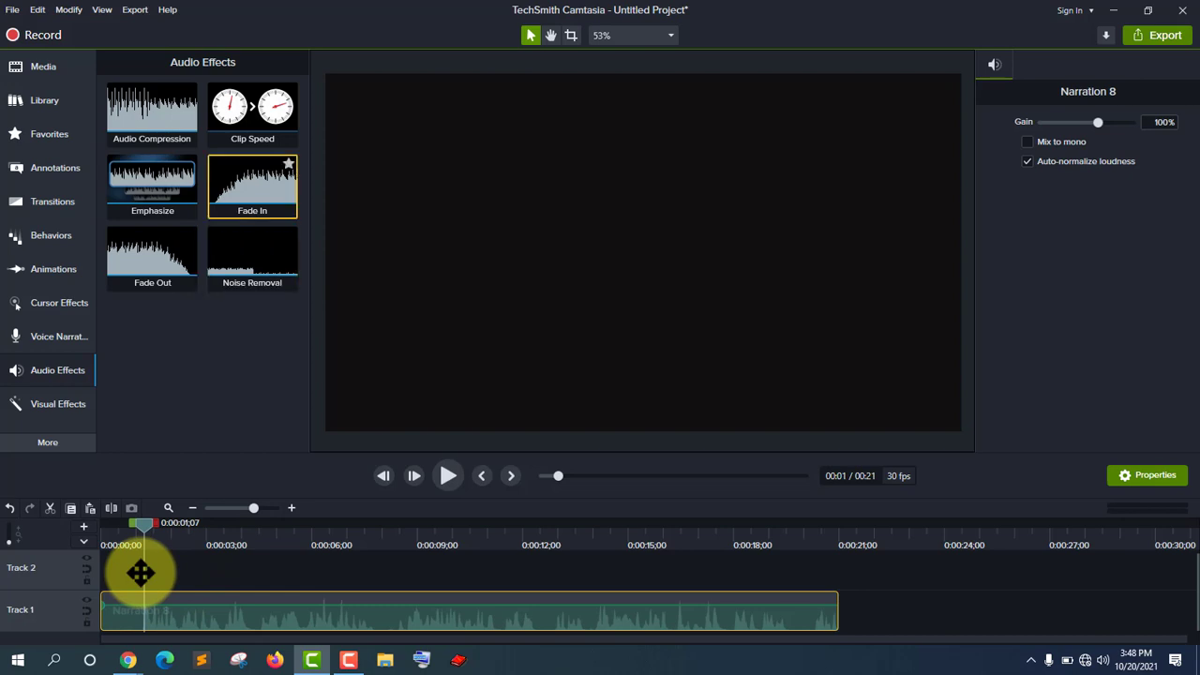
drag(246, 196, 209, 595)
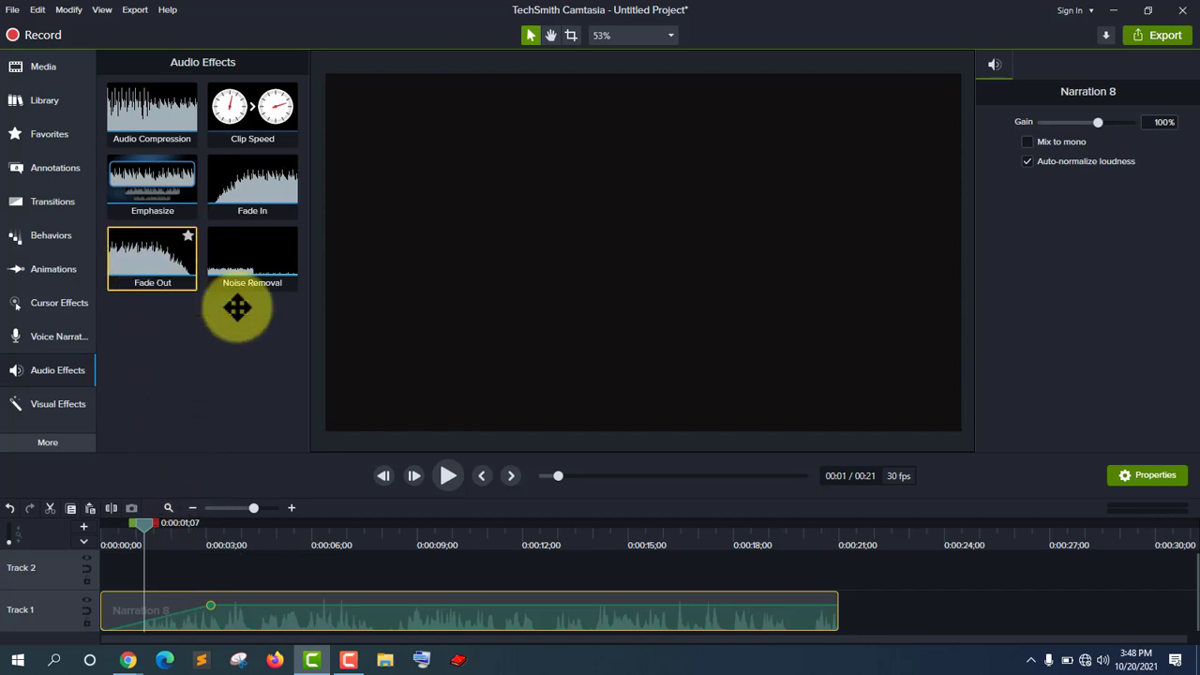
Step: Add a Fade Out to the end of the narration clip and adjust its starting audio point to about 18 seconds
drag(237, 308, 800, 608)
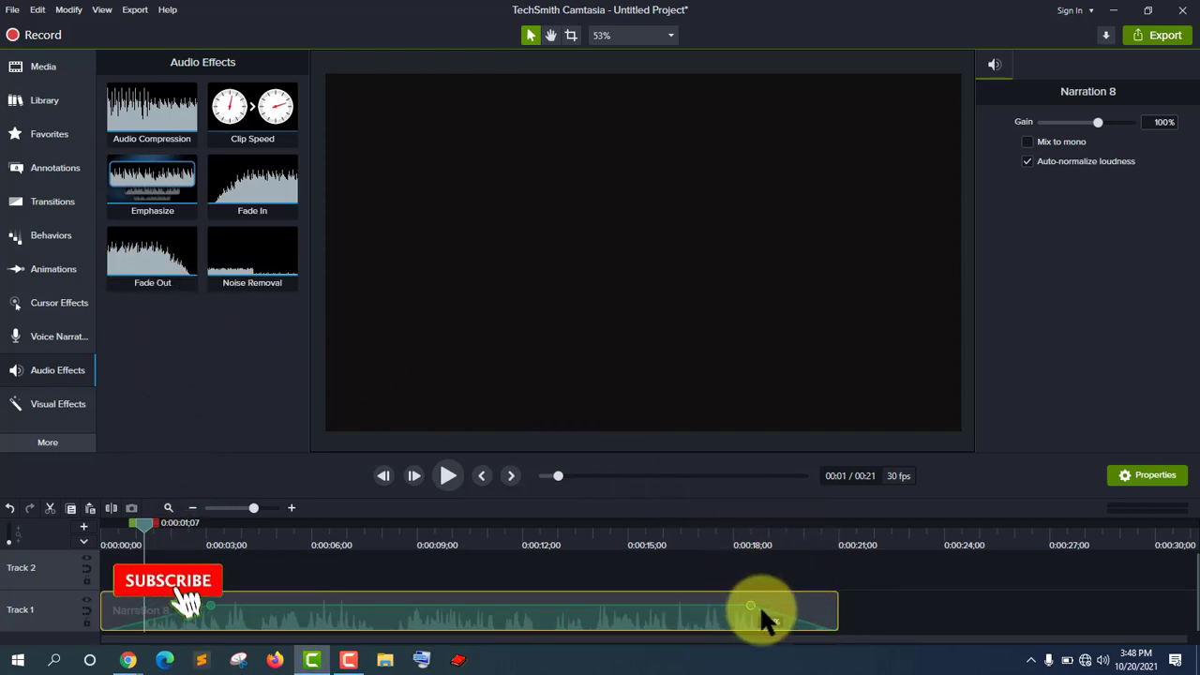
mouse_move(731, 606)
mouse_down()
mouse_move(770, 605)
mouse_move(749, 605)
mouse_up()
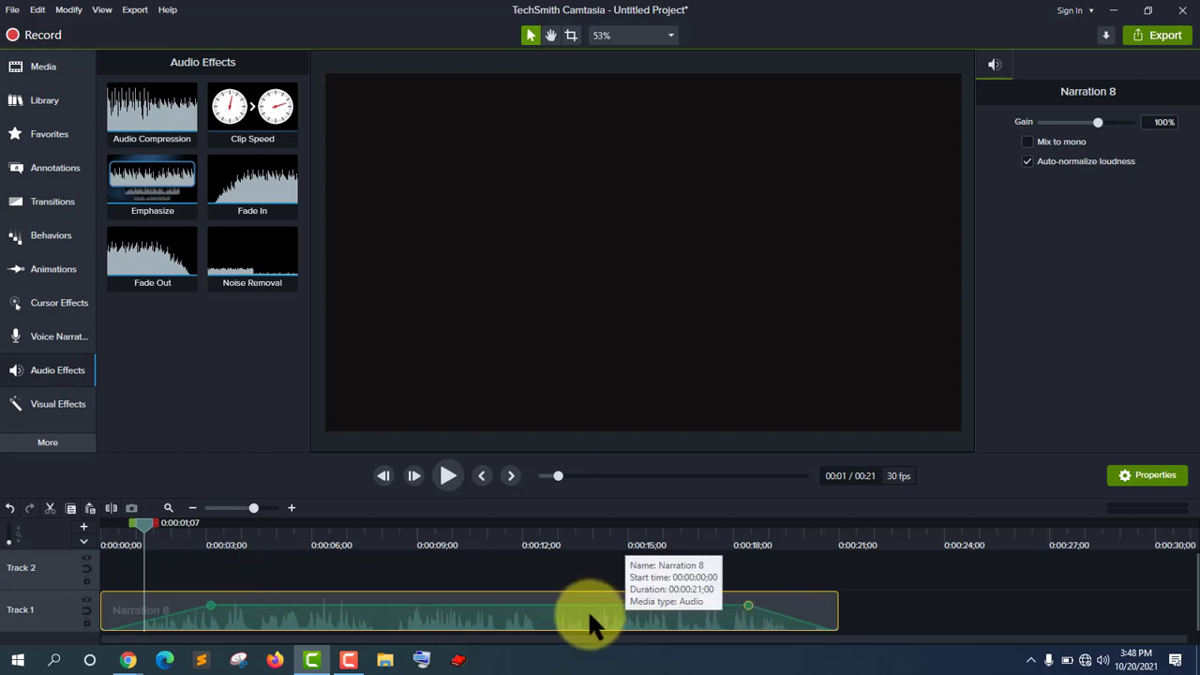
Step: Play the start of the narration clip from about 1 second to hear the Fade In, stopping just before 5 seconds
right_click(523, 626)
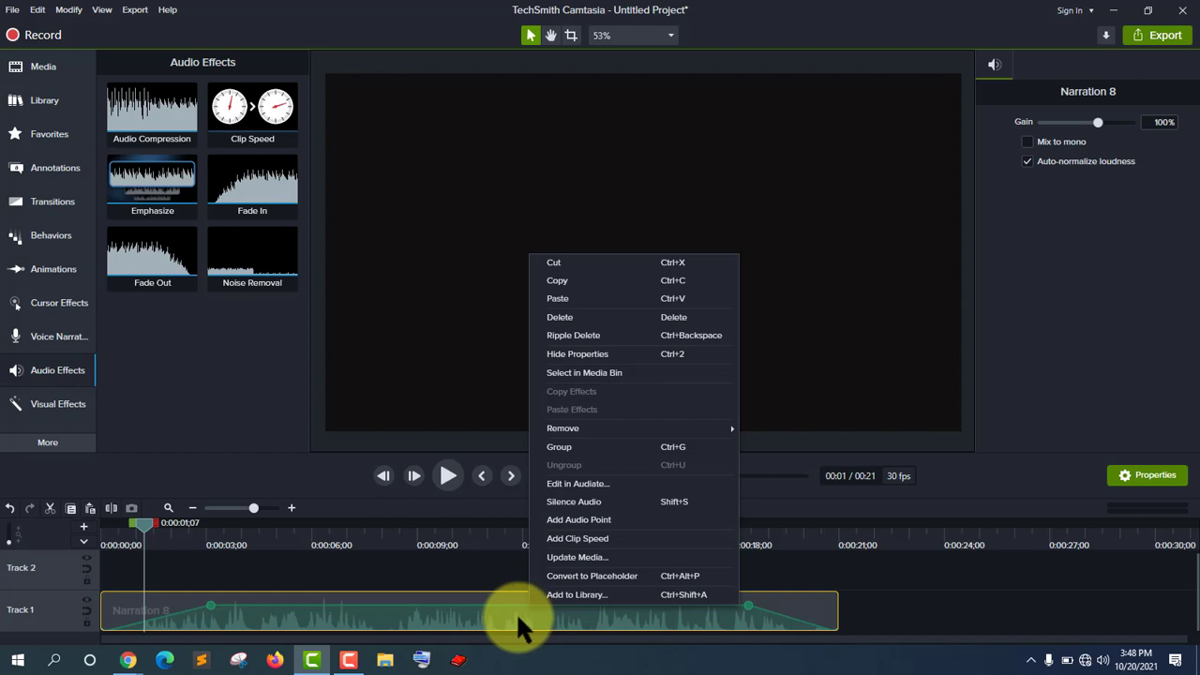
click(485, 626)
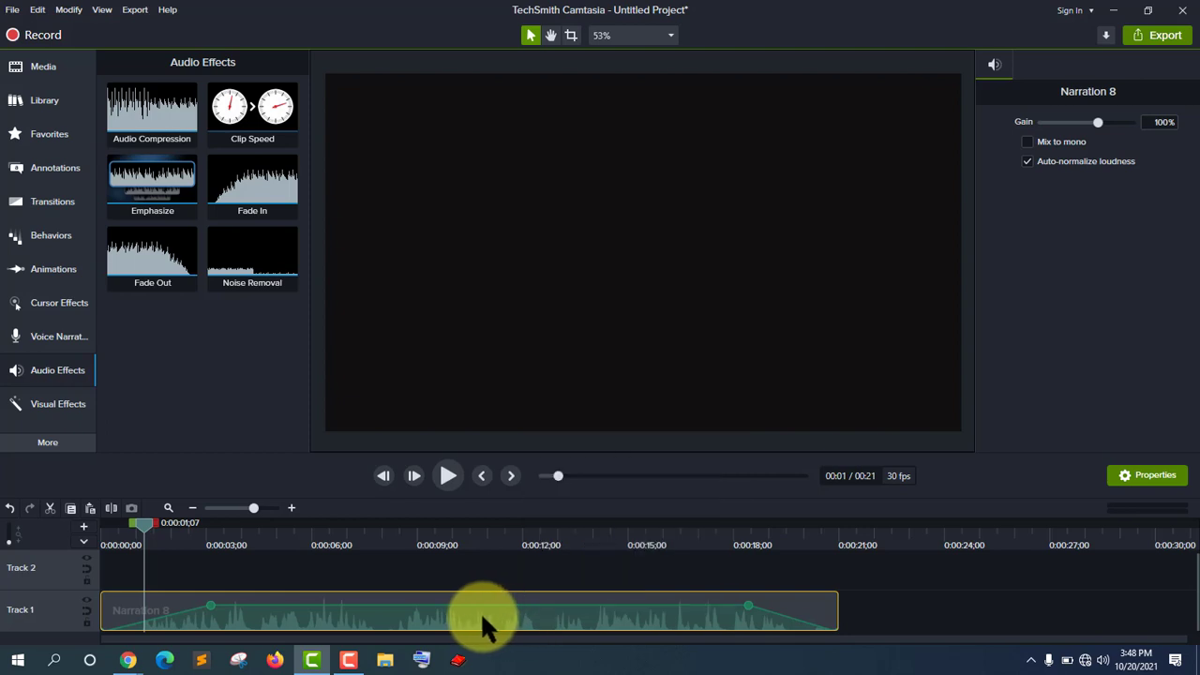
click(441, 473)
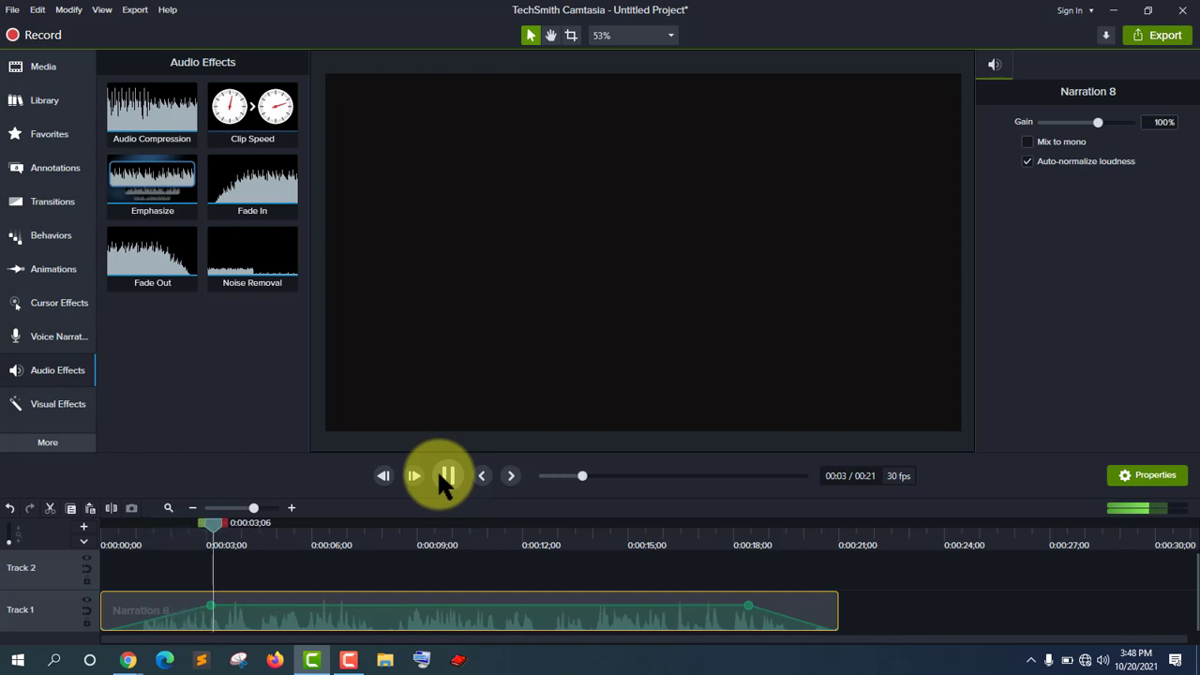
click(440, 474)
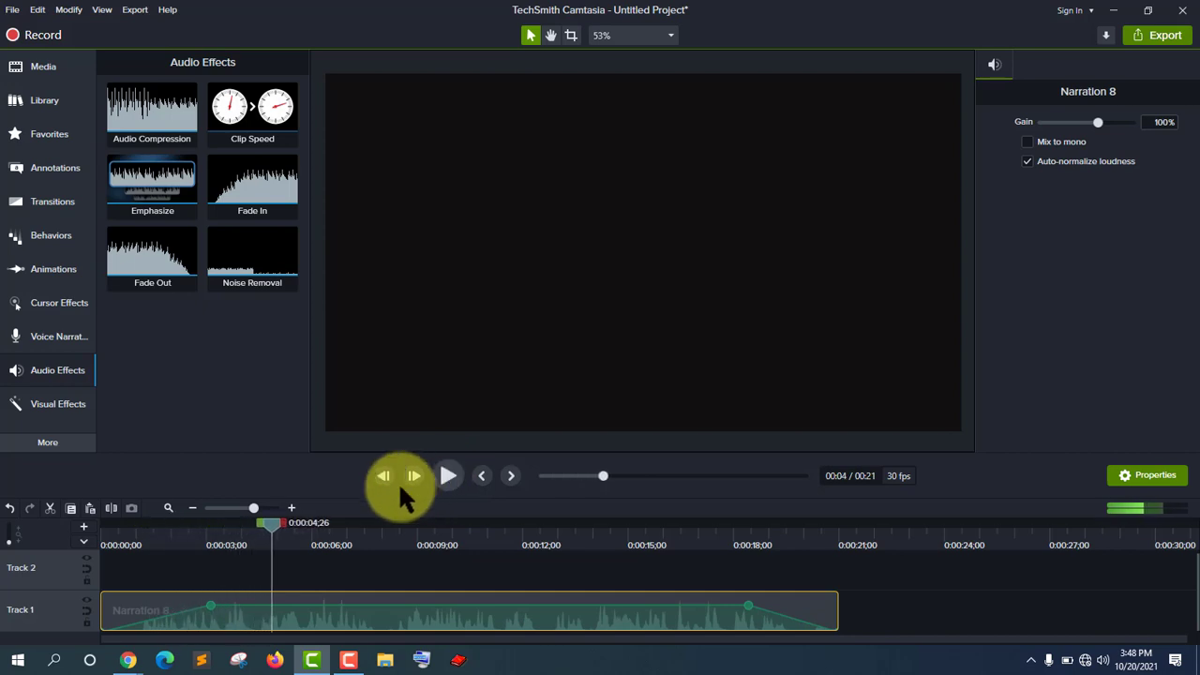
Step: Move the playhead to about 18 seconds and play the end of the narration to hear the Fade Out
drag(312, 531, 747, 595)
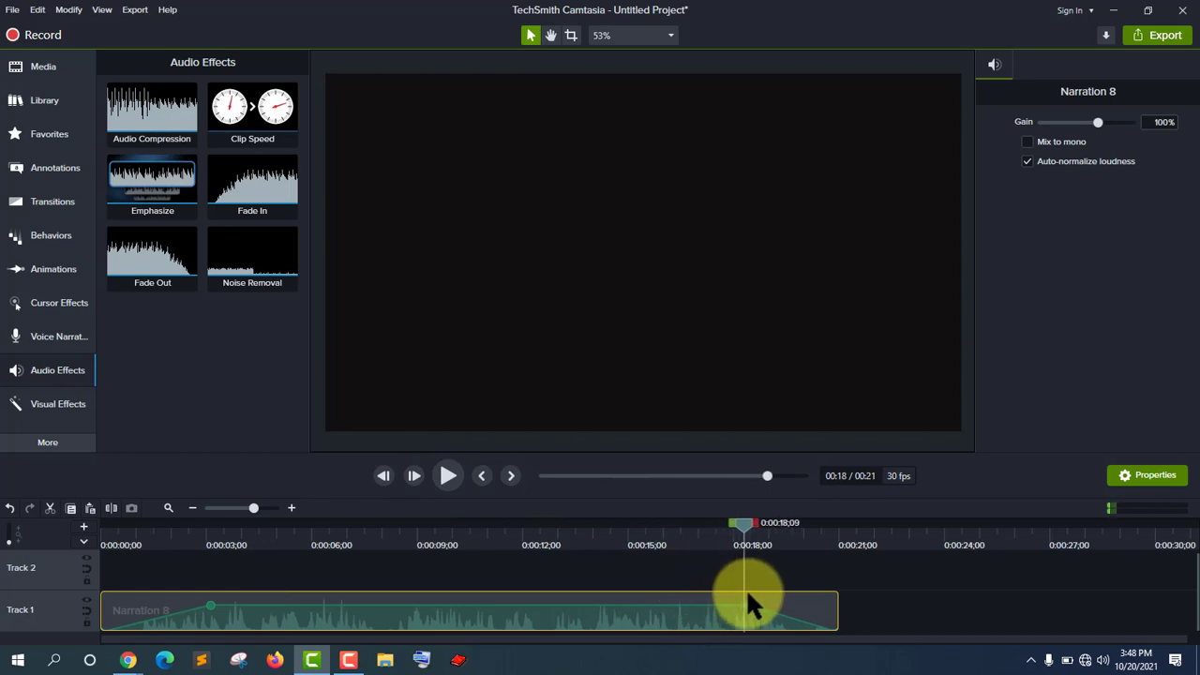
click(447, 475)
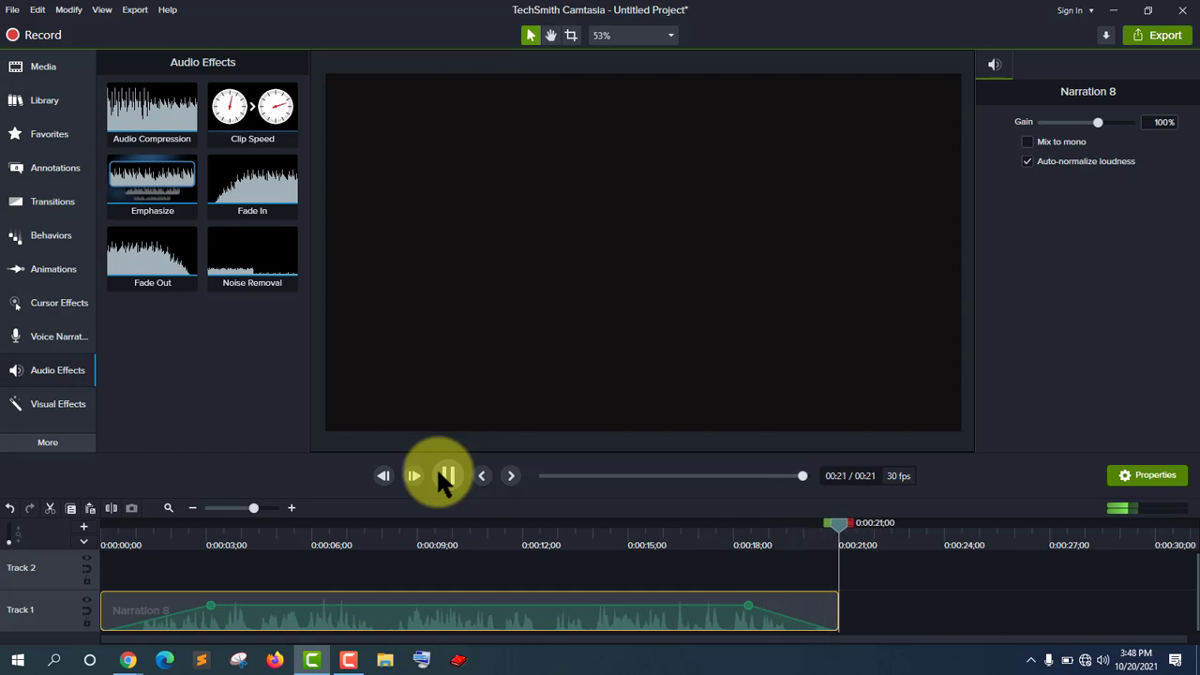
click(440, 472)
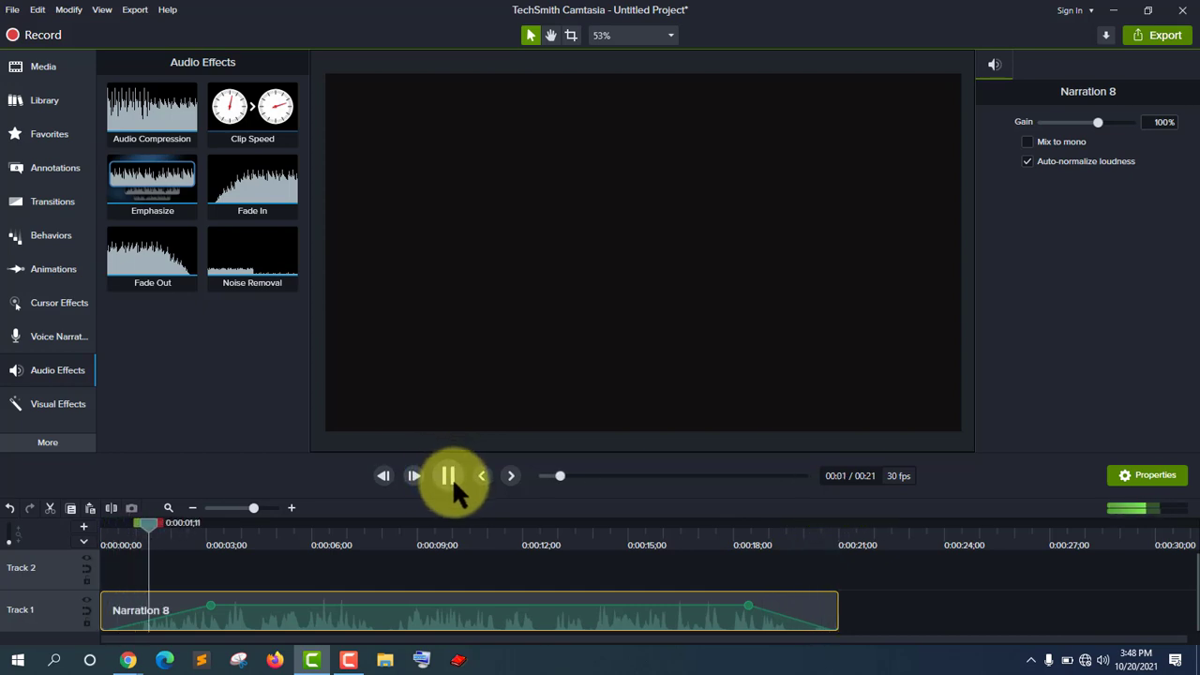
click(452, 477)
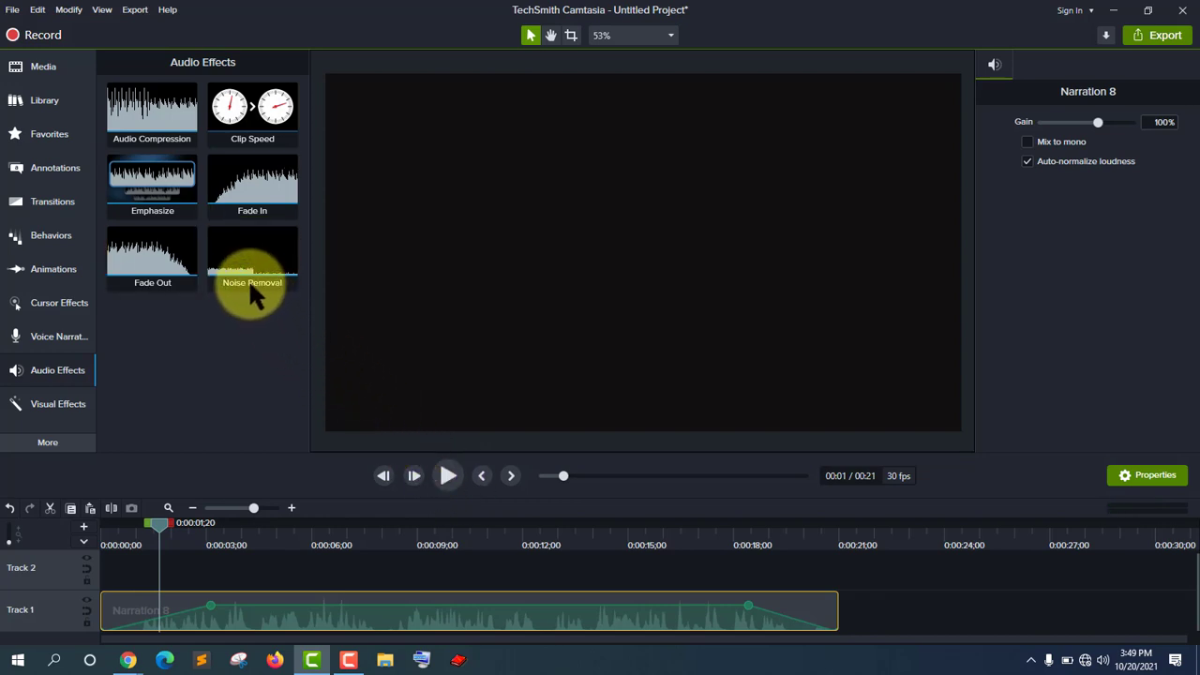
Step: Apply Noise Removal to the narration clip and analyze its noise, with the clip's gain set to 108%
drag(235, 254, 348, 599)
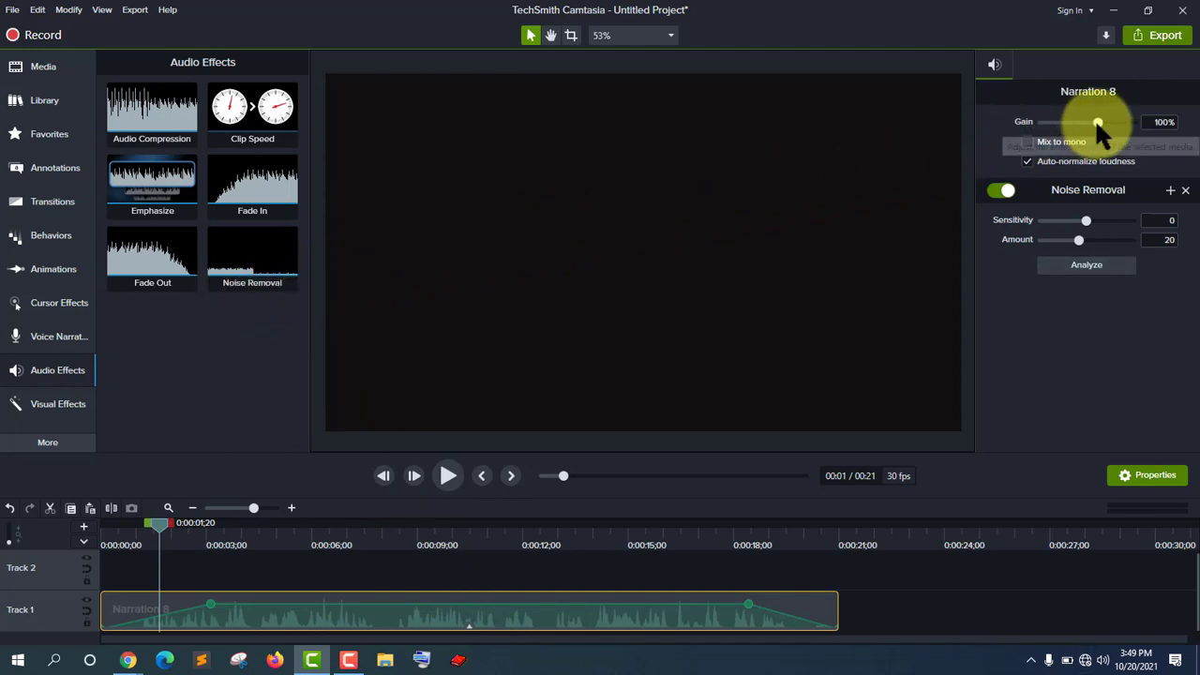
drag(1099, 124, 1099, 123)
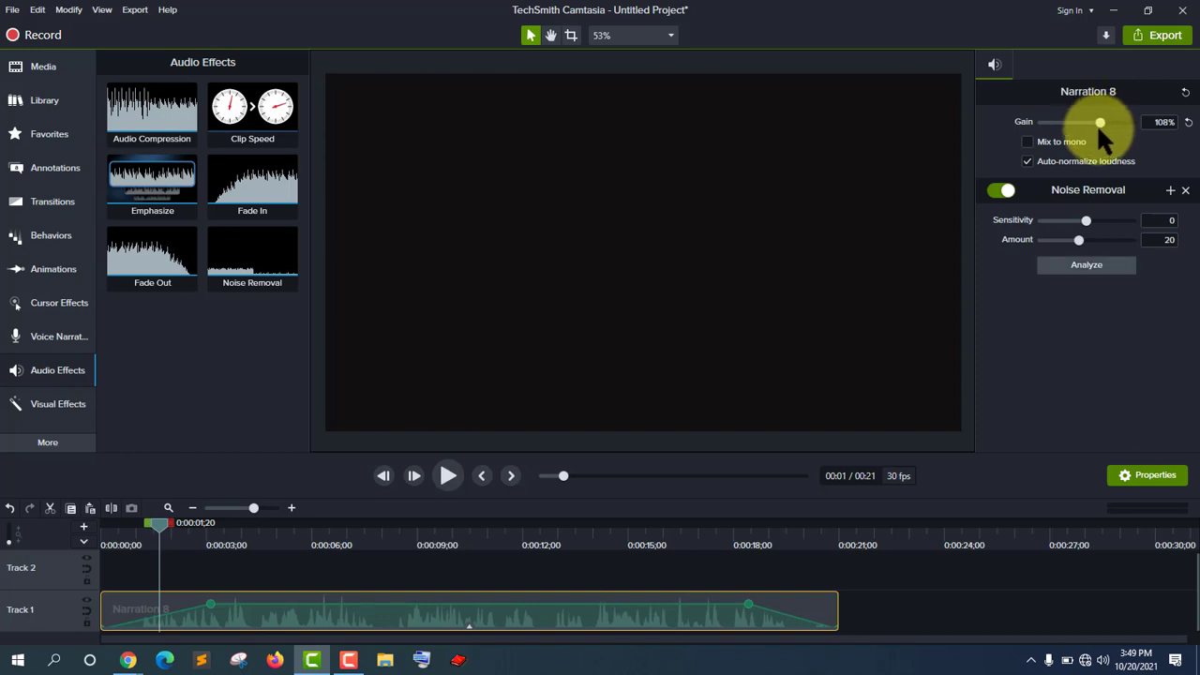
click(1086, 264)
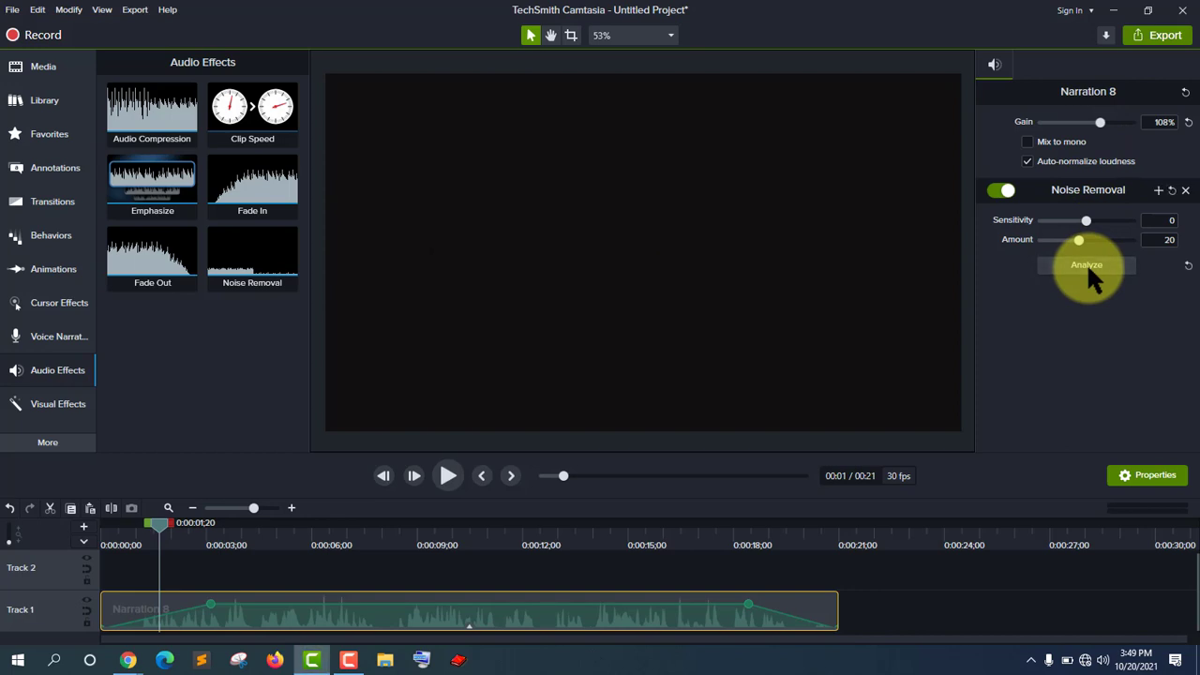